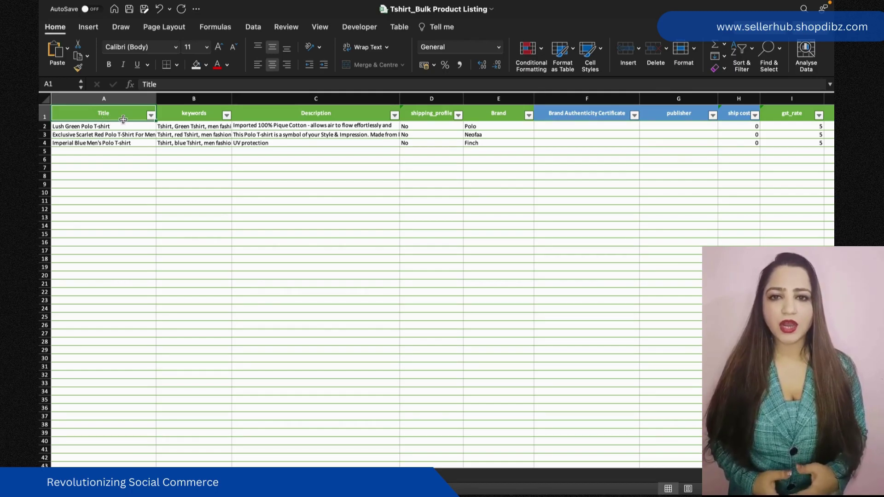
# Look through the listing template's column headers from Title to mpn and return to the Title column.
pyautogui.press('Right')
pyautogui.press('Right')
pyautogui.press('Right')
pyautogui.press('Right')
pyautogui.press('Right')
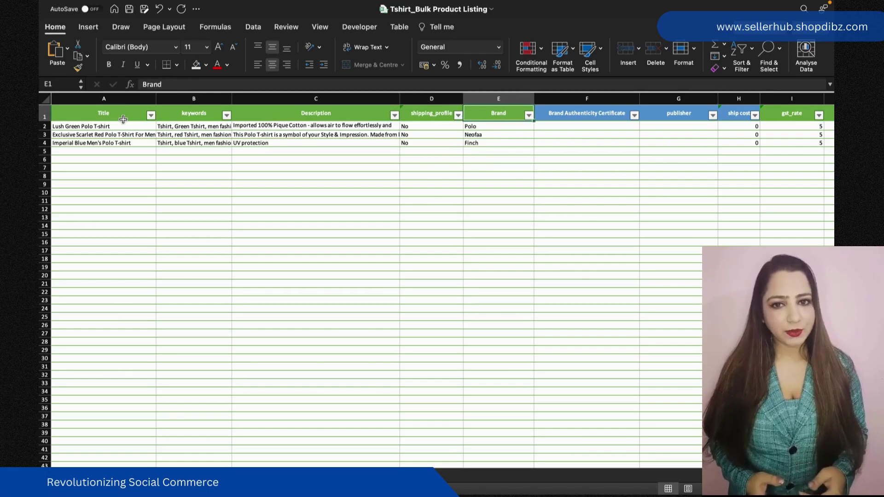
pyautogui.press('Right')
pyautogui.press('Right')
pyautogui.press('Right')
pyautogui.press('Right')
pyautogui.press('Right')
pyautogui.press('Right')
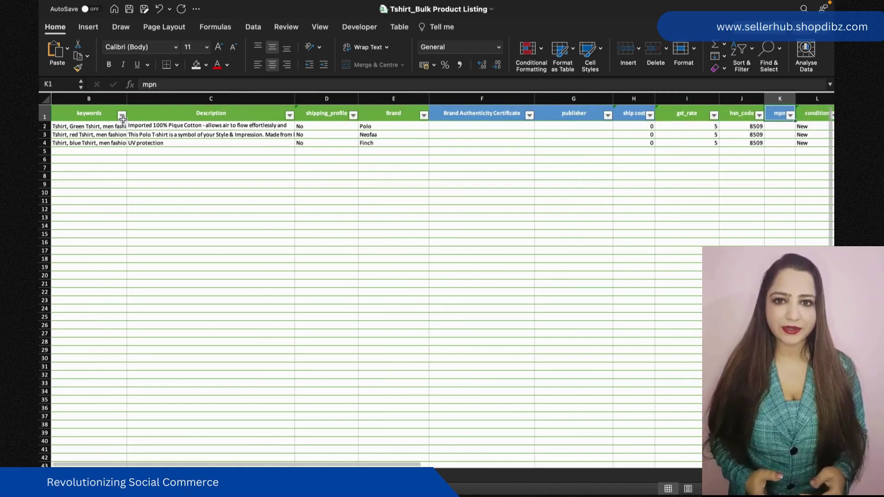
pyautogui.press('Left')
pyautogui.press('Left')
pyautogui.press('Left')
pyautogui.press('Left')
pyautogui.press('Left')
pyautogui.press('Left')
pyautogui.press('Left')
pyautogui.press('Left')
pyautogui.press('Left')
pyautogui.press('Left')
pyautogui.press('Left')
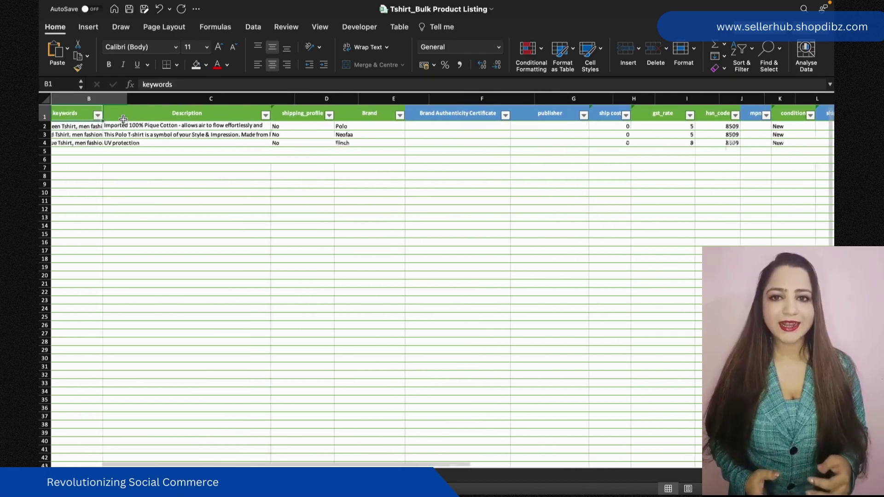
# Examine the first T-shirt's title and keywords, and the keywords of the second T-shirt.
pyautogui.click(95, 126)
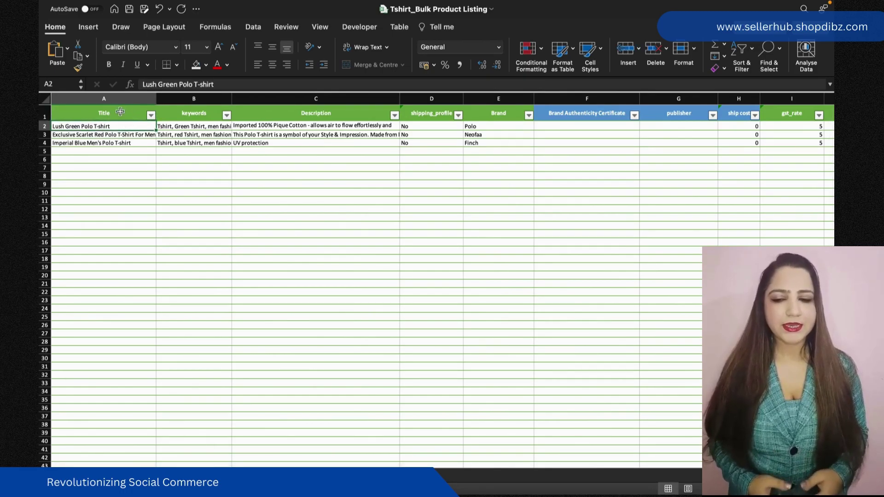
pyautogui.doubleClick(123, 129)
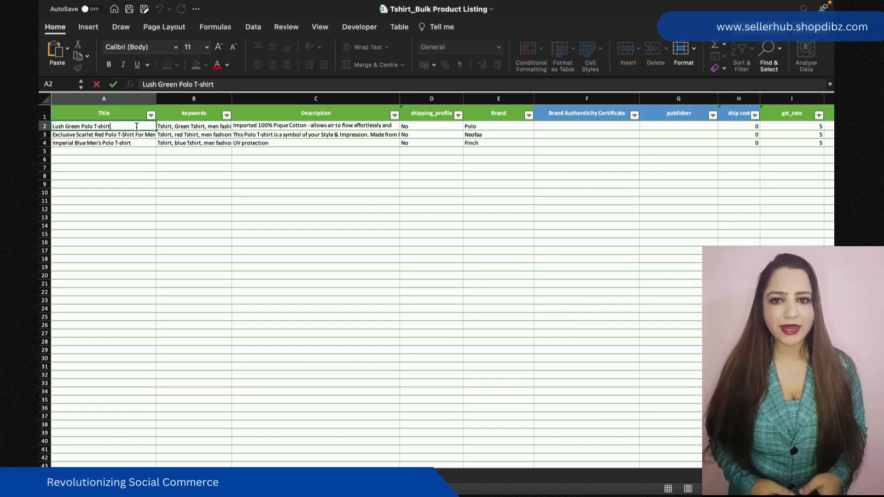
pyautogui.click(177, 125)
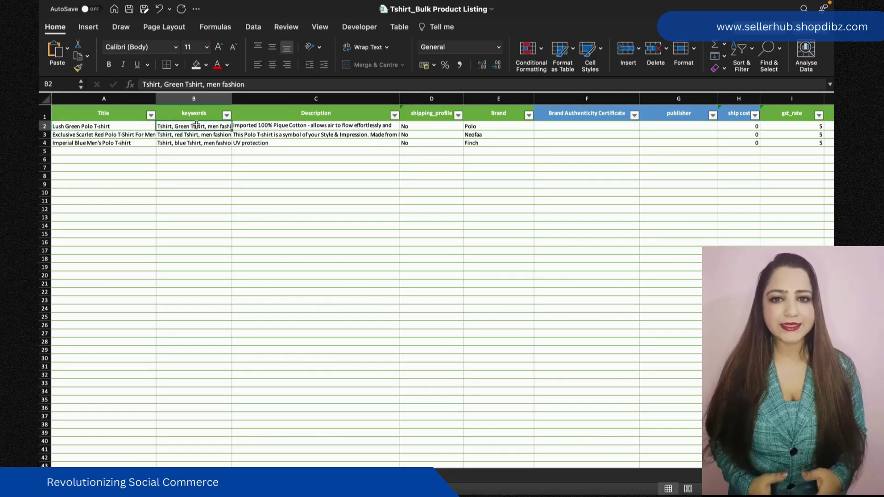
pyautogui.doubleClick(196, 125)
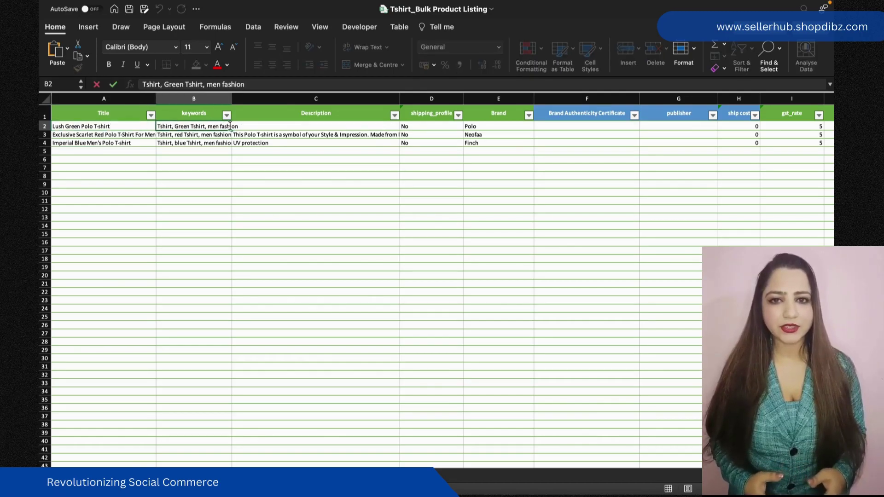
pyautogui.click(194, 135)
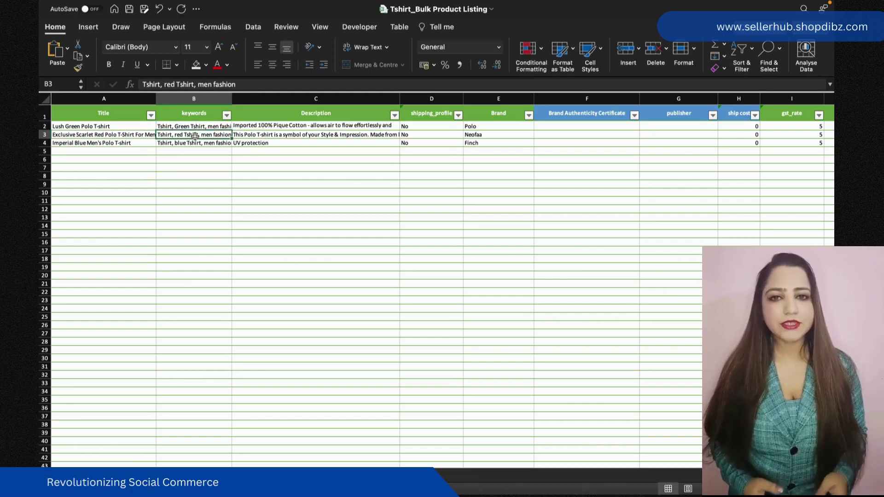
# Check the Description header and view the shipping_profile note and choices for the first product.
pyautogui.click(284, 118)
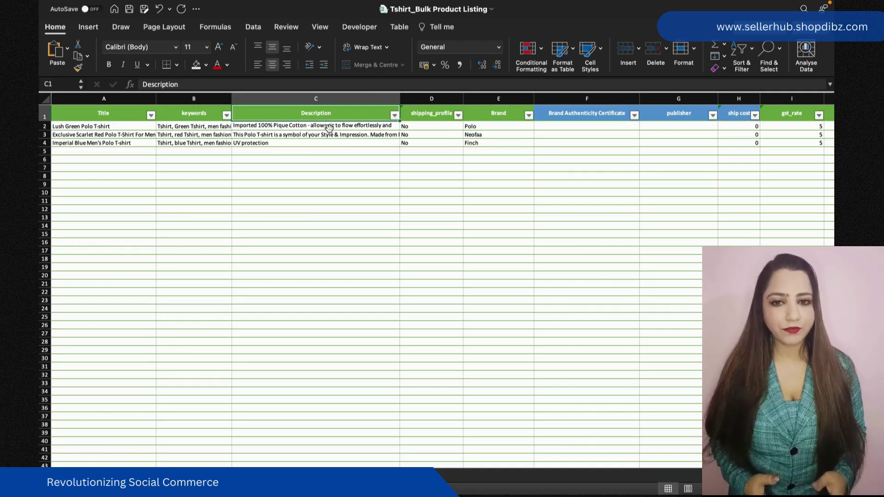
pyautogui.click(424, 118)
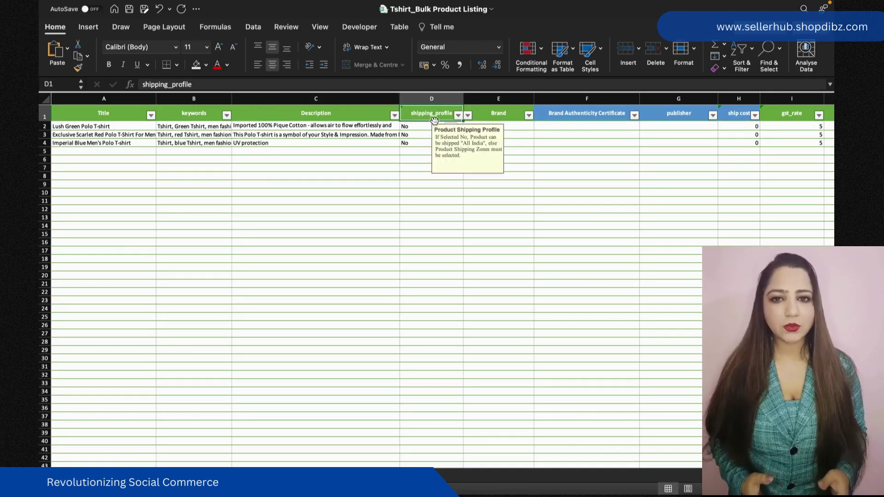
pyautogui.click(419, 127)
pyautogui.click(468, 126)
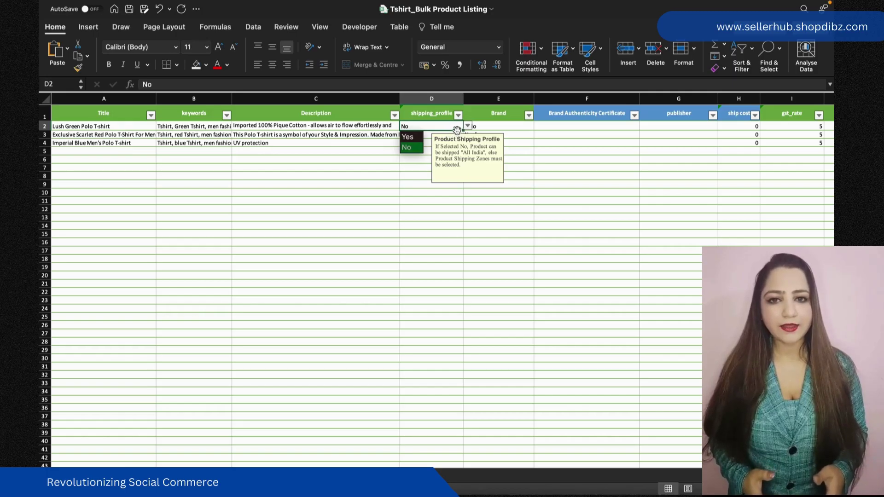
# Review the Brand, Brand Authenticity Certificate and publisher column headers.
pyautogui.click(501, 116)
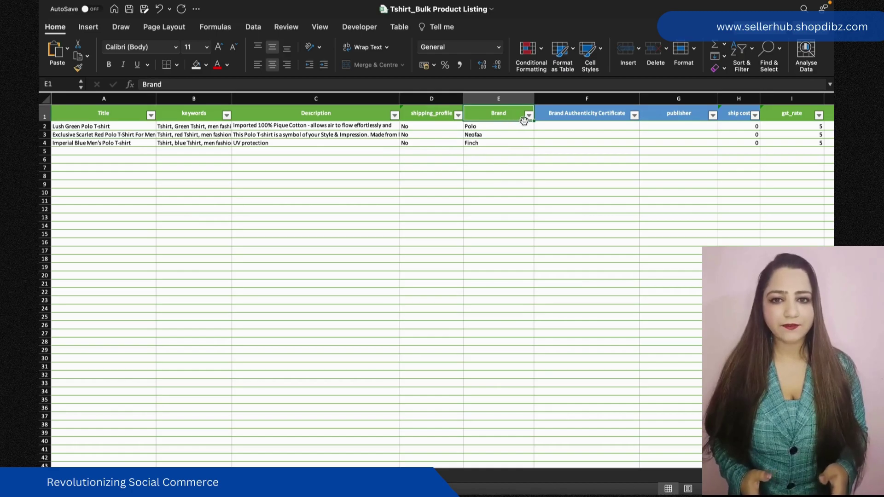
pyautogui.click(552, 119)
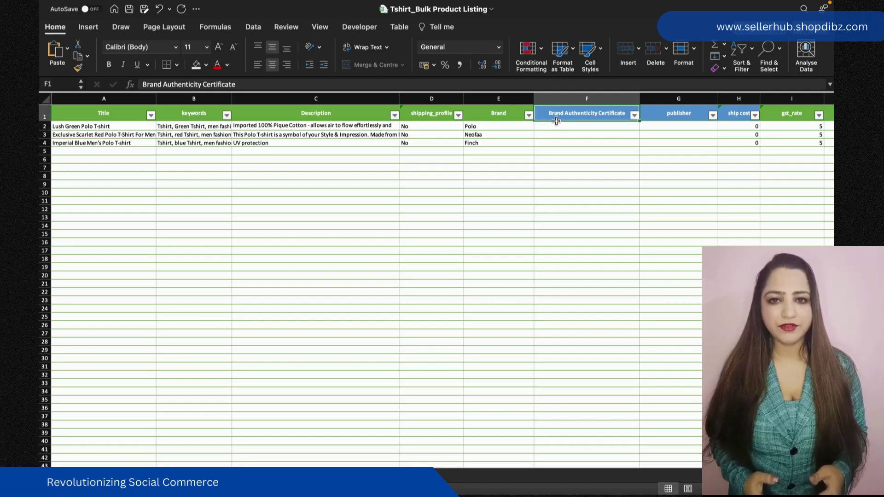
pyautogui.press('Right')
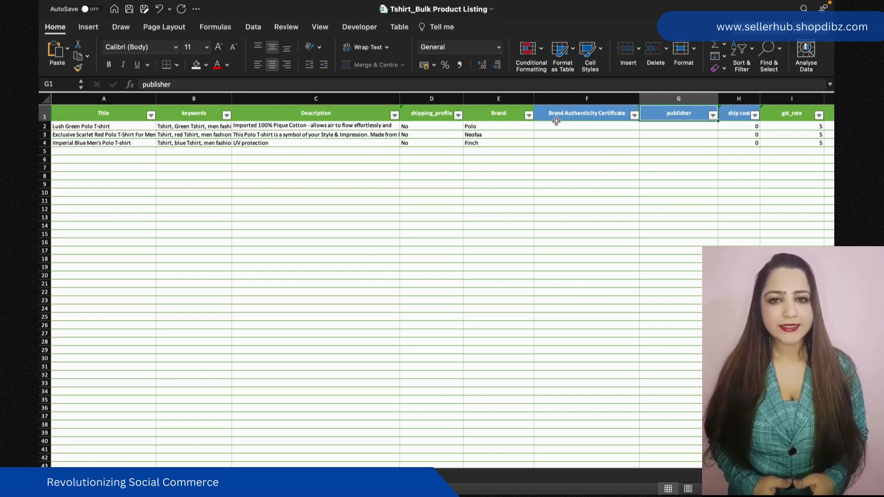
# Examine the ship cost column and its first product's entry, along with the gst_rate header.
pyautogui.click(740, 119)
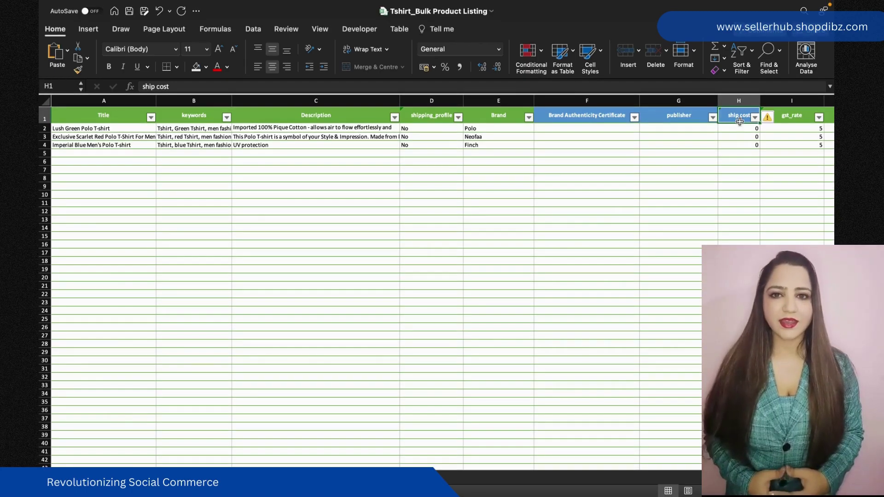
pyautogui.press('Down')
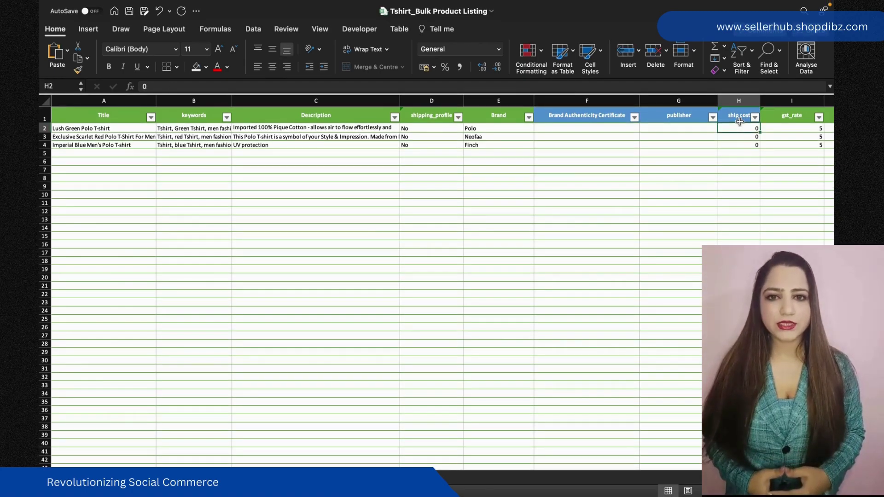
pyautogui.press('Up')
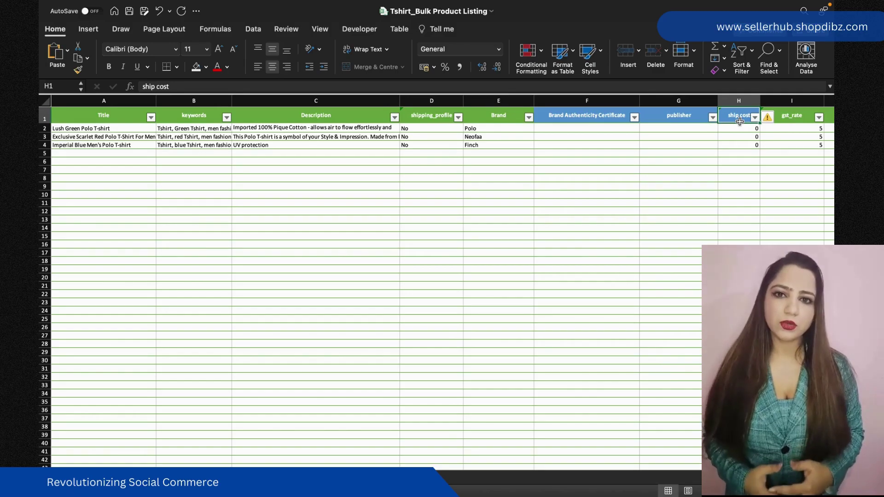
pyautogui.press('Right')
pyautogui.press('Left')
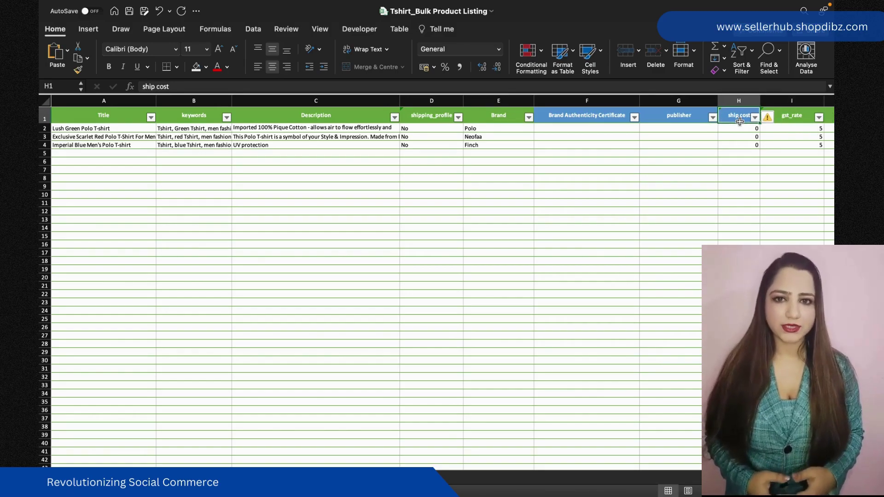
pyautogui.press('Right')
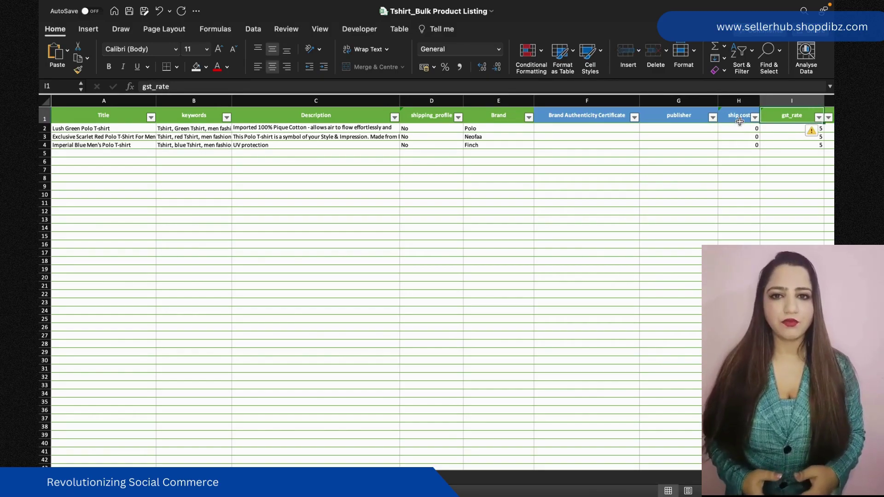
# Check the hsn_code header, the first product's HSN code and the mpn header.
pyautogui.scroll(-1, 671, 299)
pyautogui.scroll(1, 671, 299)
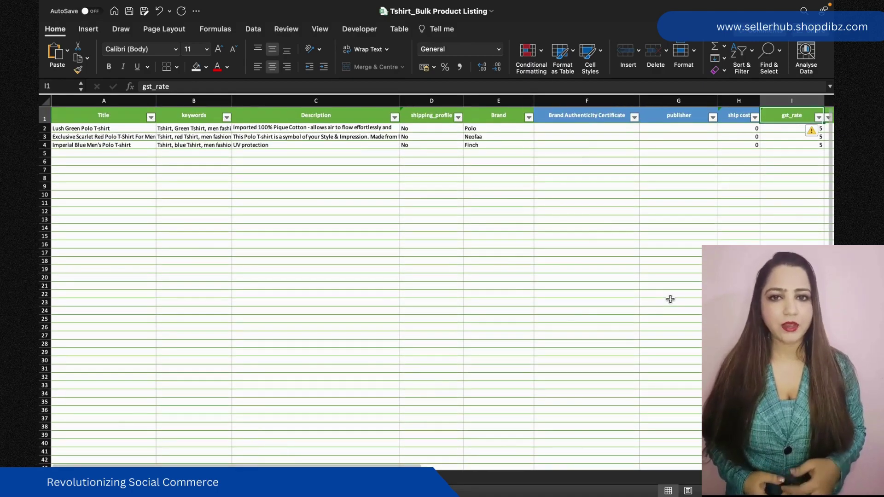
pyautogui.hscroll(5, 483, 457)
pyautogui.hscroll(5, 548, 457)
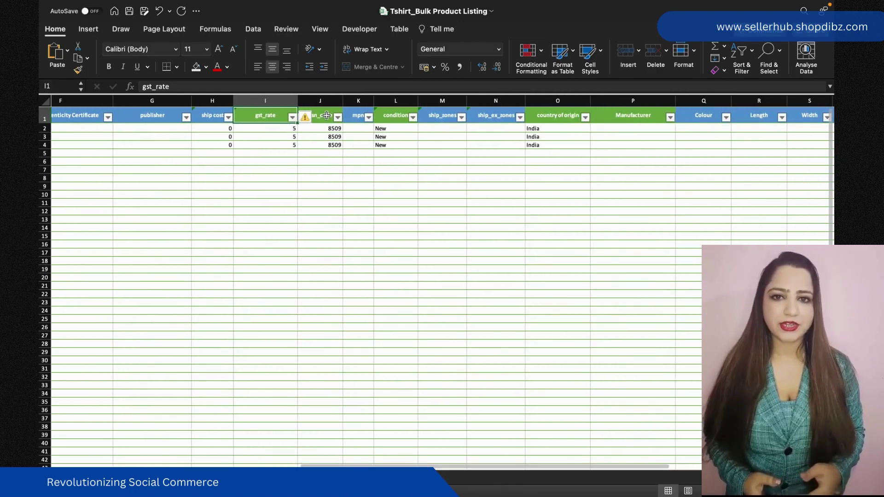
pyautogui.click(327, 115)
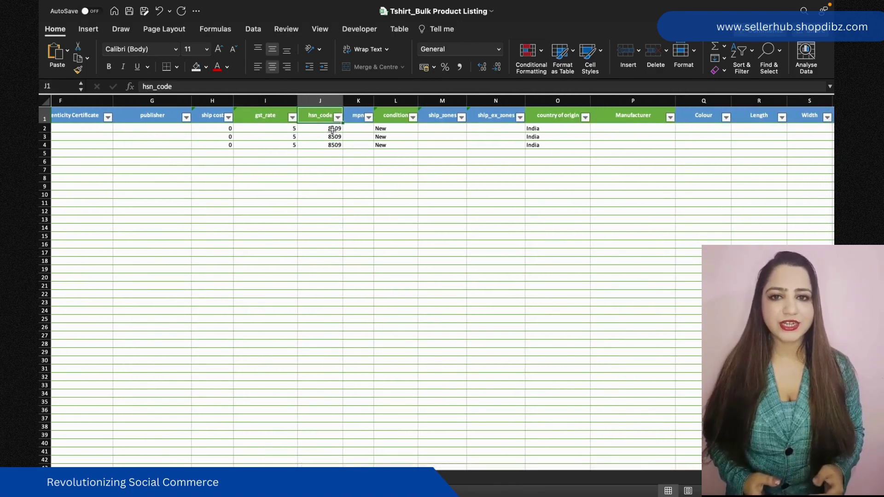
pyautogui.click(333, 130)
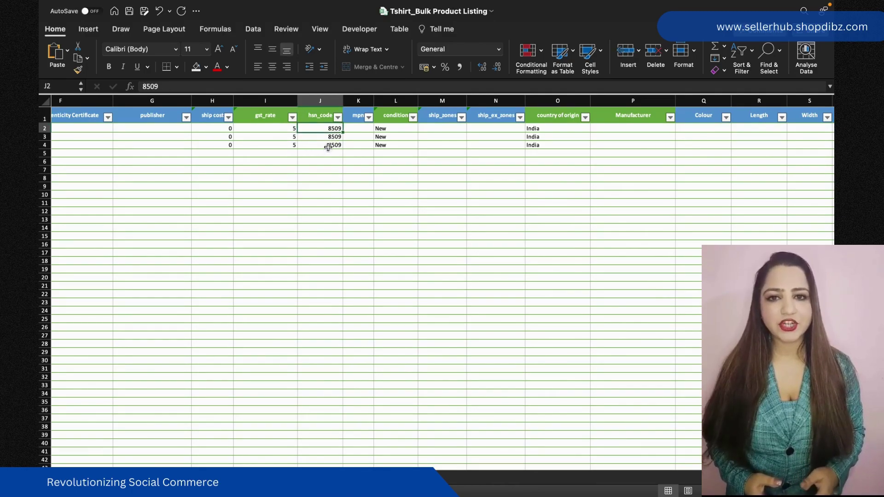
pyautogui.click(357, 120)
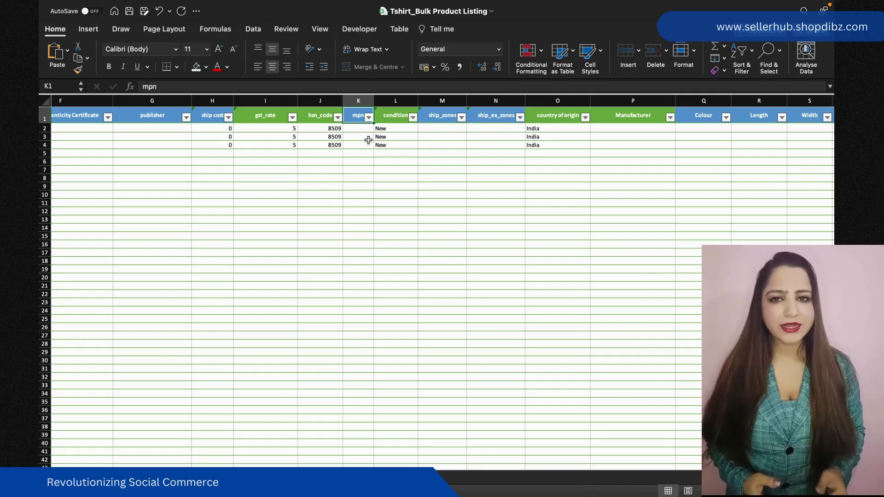
# View the condition column's note and the available condition choices for the first product, keeping its current choice.
pyautogui.press('Right')
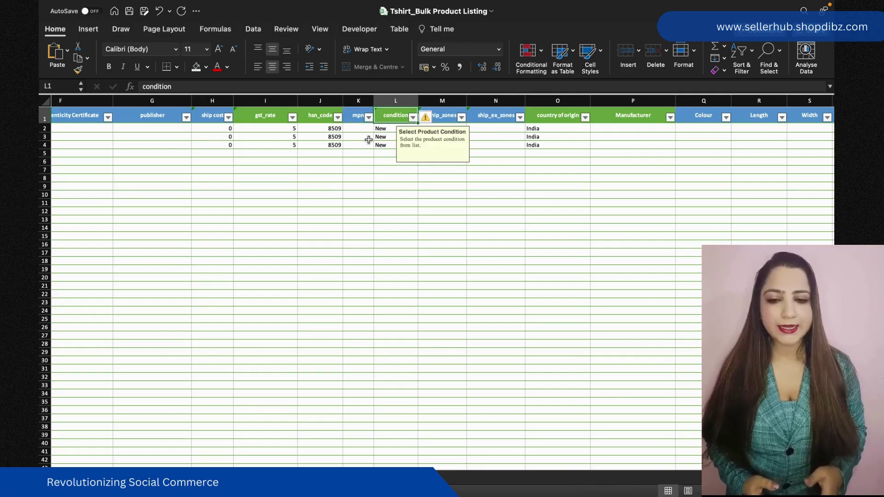
pyautogui.click(391, 129)
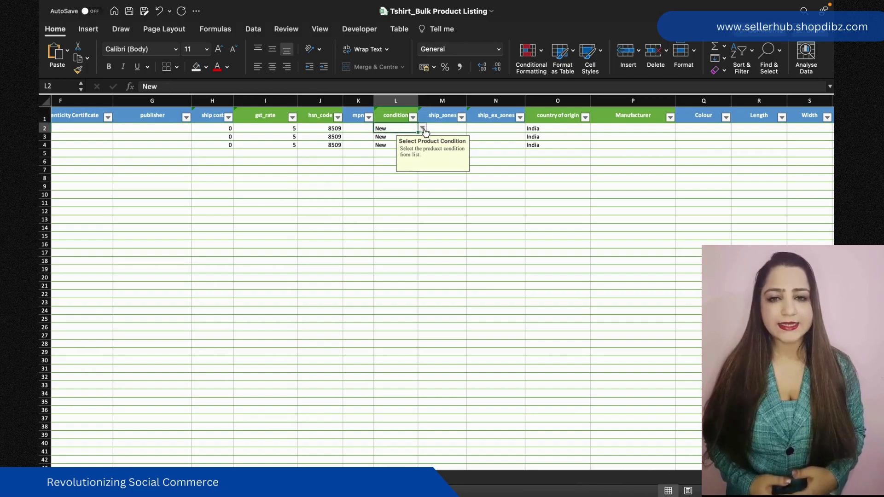
pyautogui.click(423, 129)
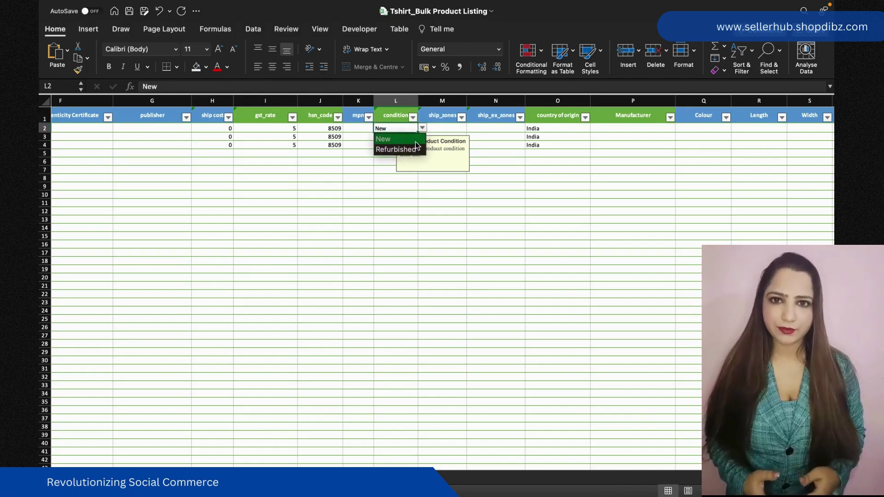
pyautogui.click(407, 130)
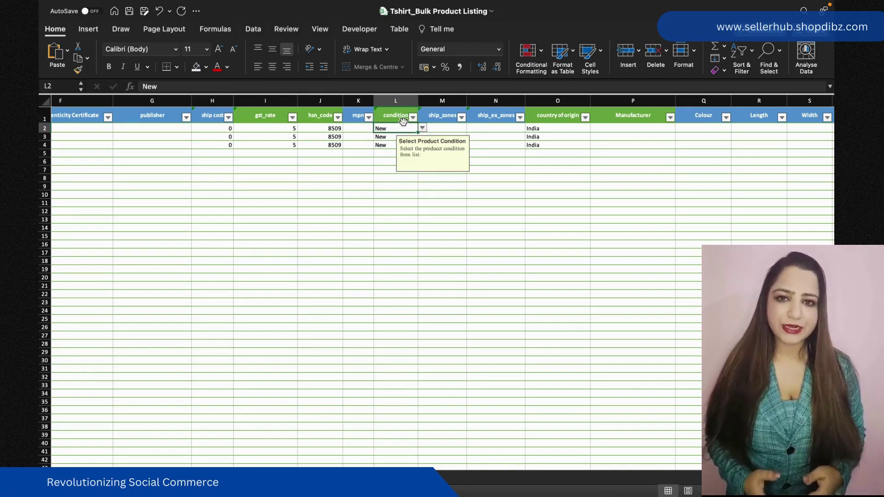
# Read the ship_zones and ship_ex_zones notes and recheck the first product's shipping_profile choices.
pyautogui.click(449, 115)
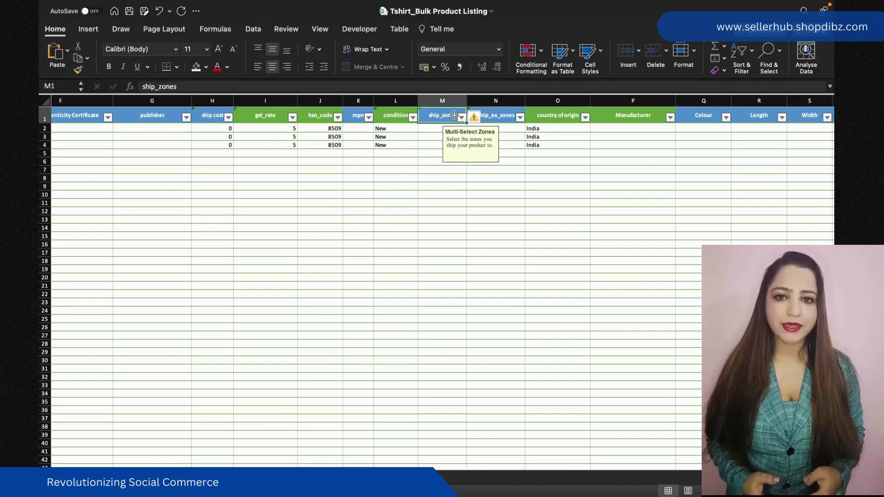
pyautogui.press('Right')
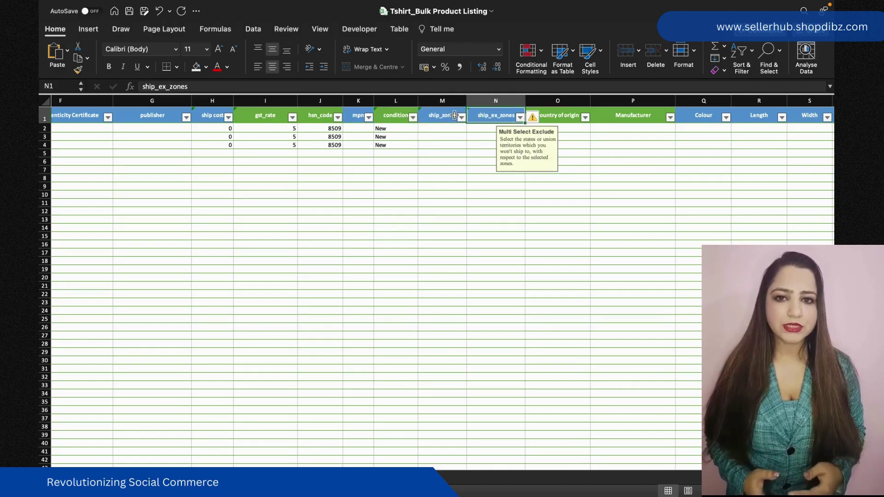
pyautogui.moveTo(349, 465); pyautogui.dragTo(195, 436)
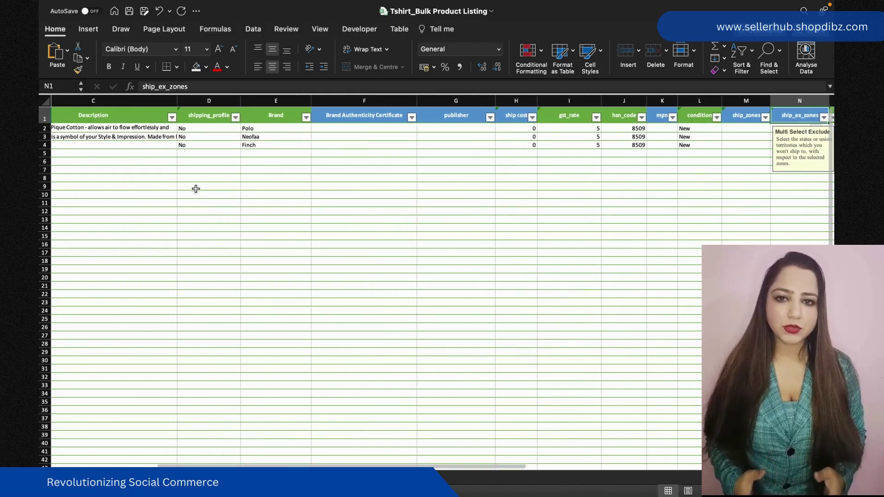
pyautogui.click(205, 128)
pyautogui.click(245, 127)
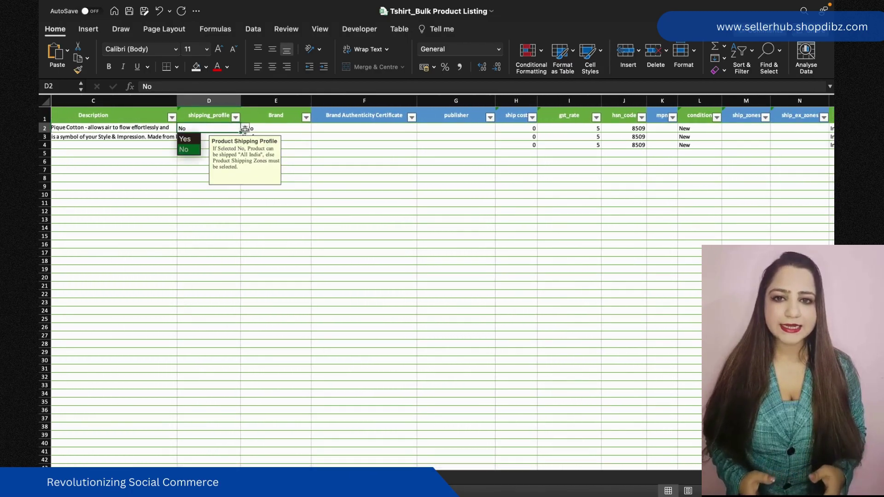
pyautogui.click(272, 341)
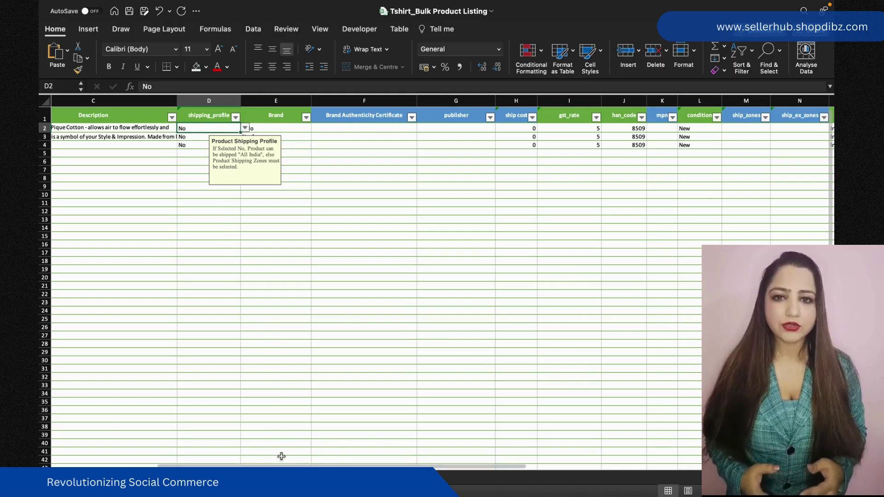
# View the ship_zones note and the available shipping zones for the first product.
pyautogui.moveTo(313, 464); pyautogui.dragTo(449, 456)
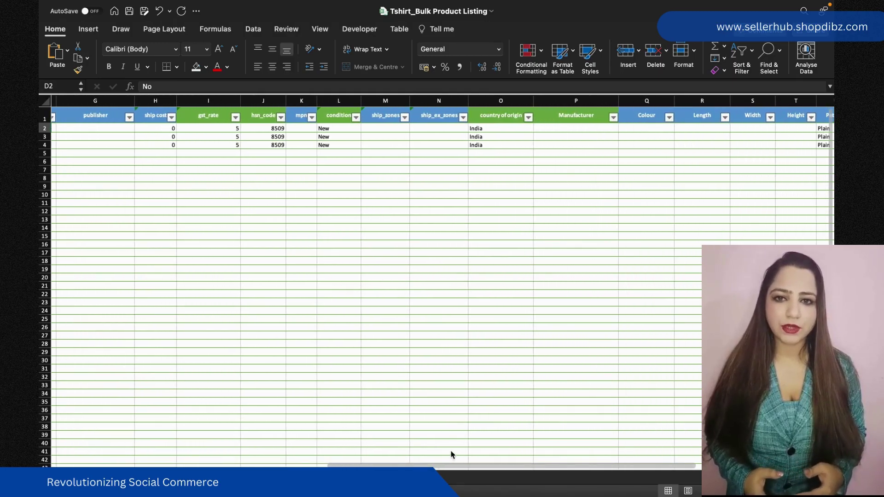
pyautogui.click(396, 129)
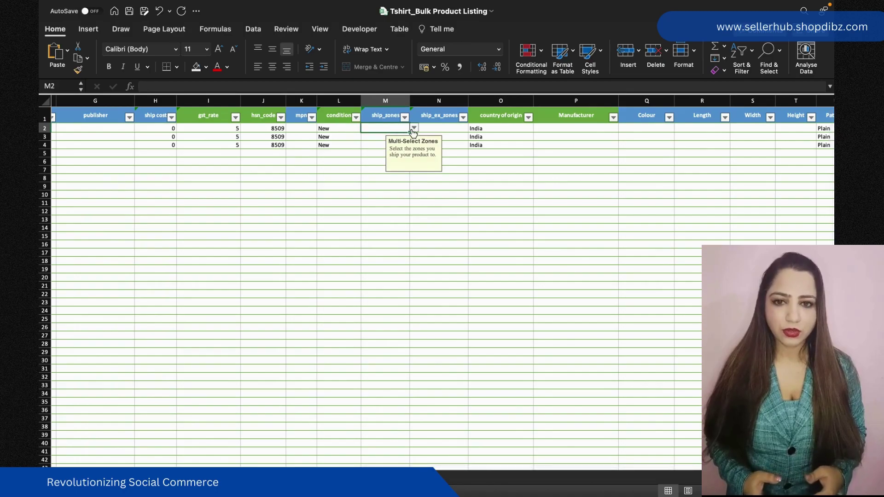
pyautogui.click(414, 127)
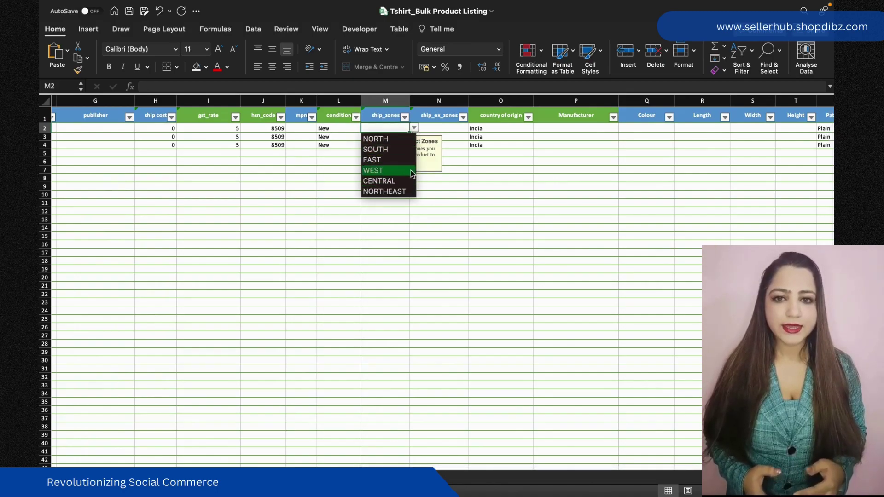
# Look through the states and union territories offered in the first product's ship_ex_zones cell, leaving it blank.
pyautogui.click(445, 130)
pyautogui.click(453, 126)
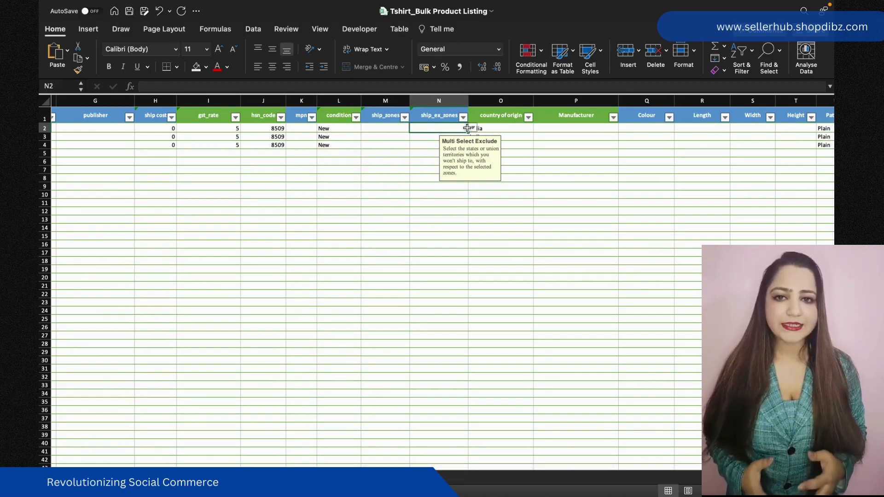
pyautogui.click(473, 127)
pyautogui.scroll(-3, 453, 211)
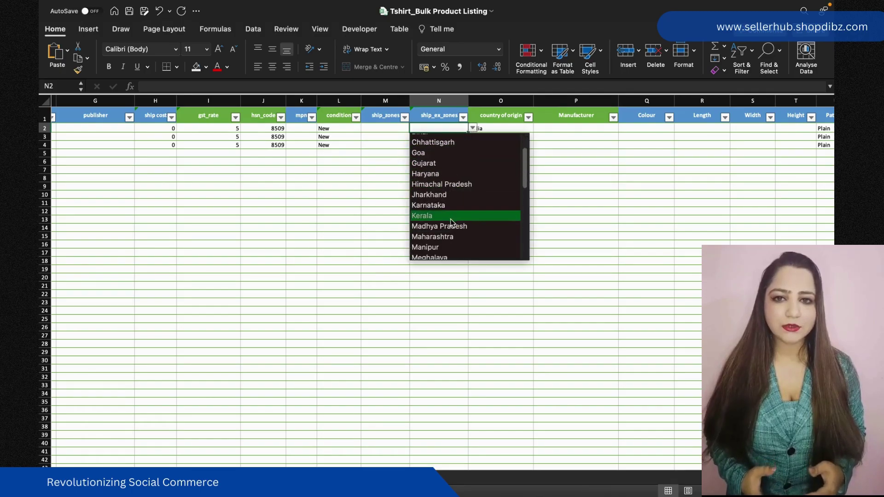
pyautogui.scroll(-6, 450, 235)
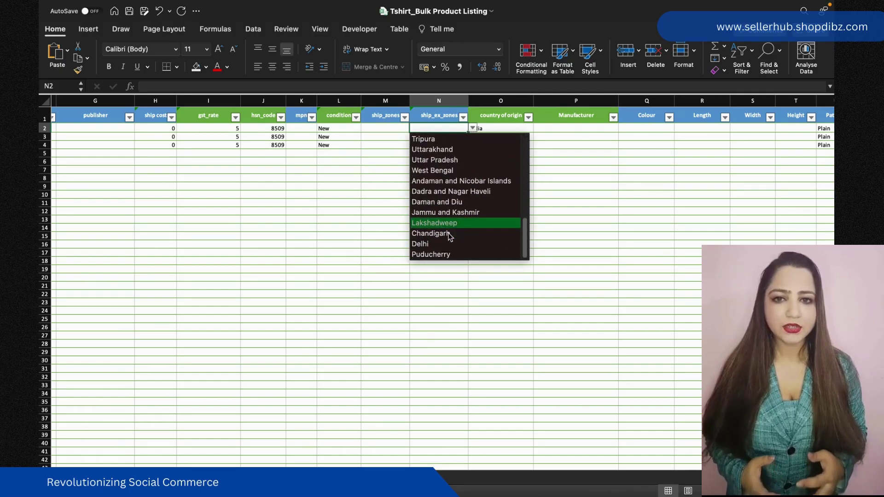
pyautogui.press('Escape')
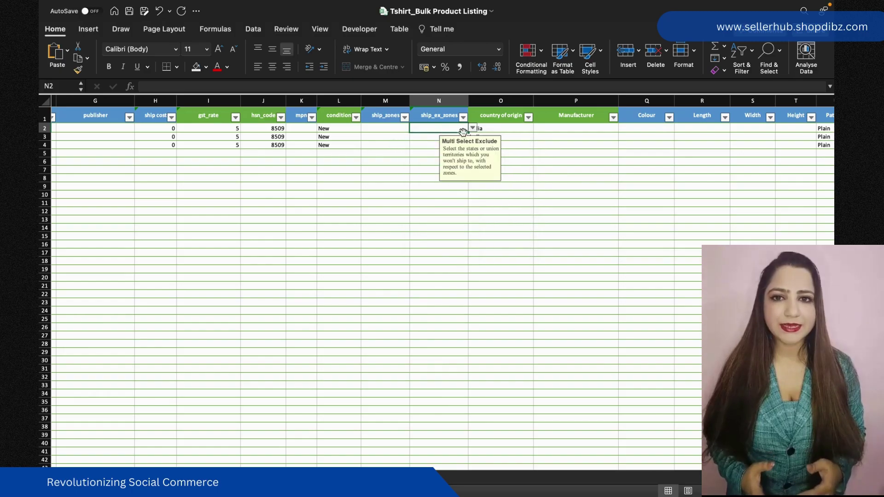
# Go through the column headers from country of origin to variation code.
pyautogui.click(506, 130)
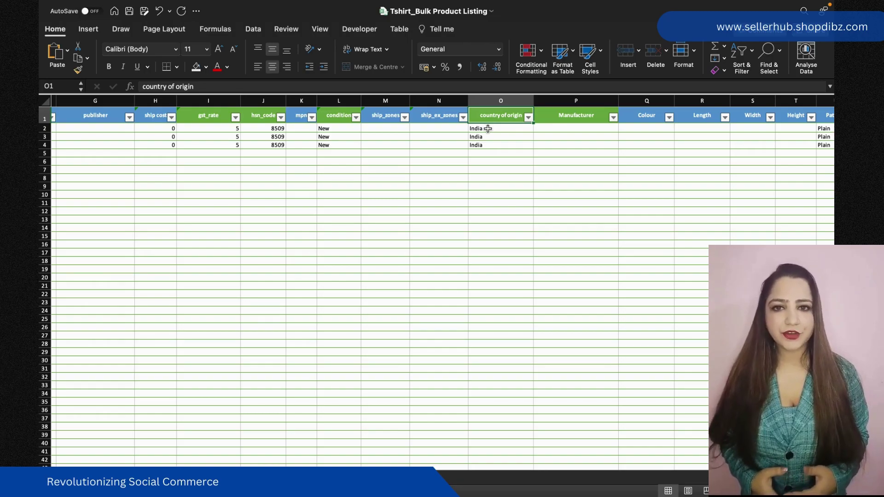
pyautogui.press('Right')
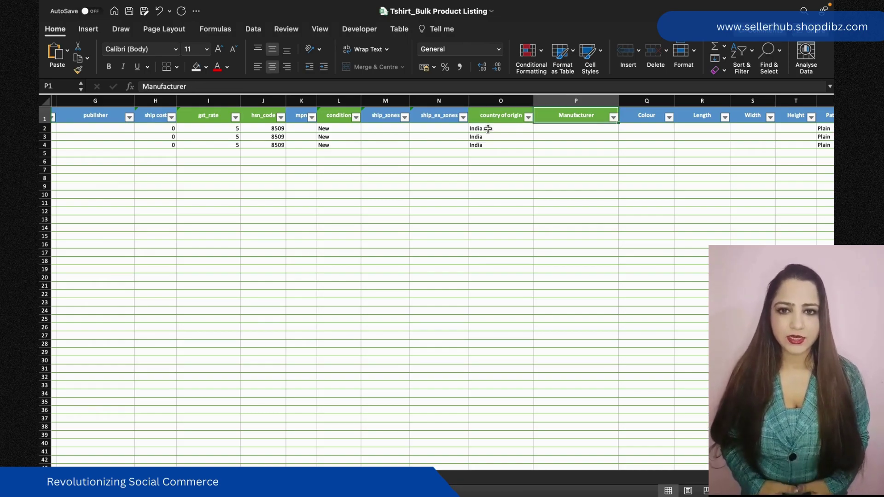
pyautogui.press('Right')
pyautogui.press('Right')
pyautogui.press('Right')
pyautogui.press('Right')
pyautogui.press('Right')
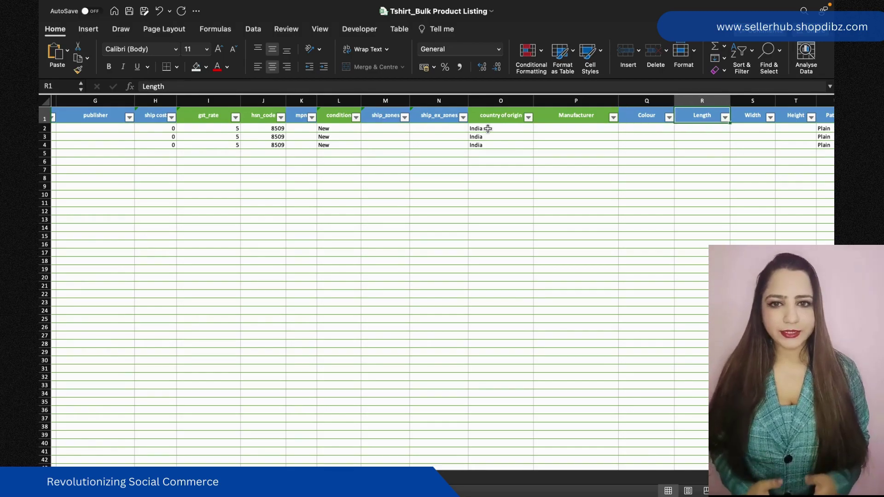
pyautogui.press('Right')
pyautogui.press('Right')
pyautogui.press('Right')
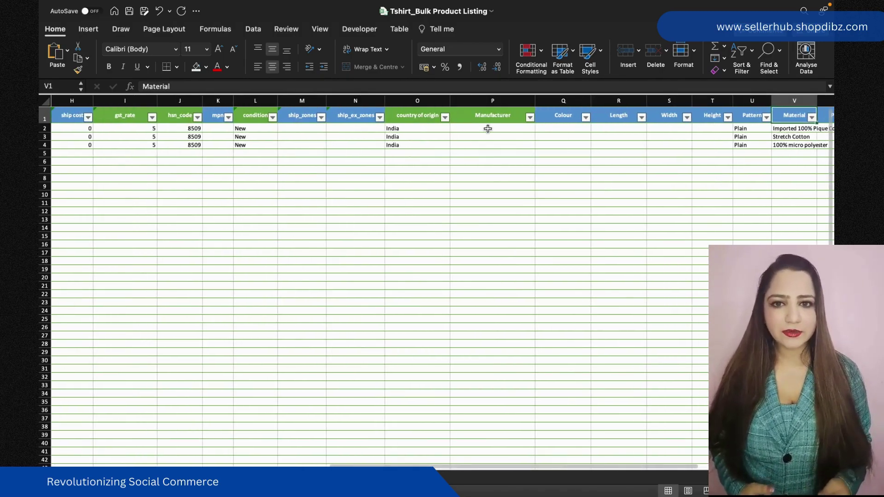
pyautogui.press('Right')
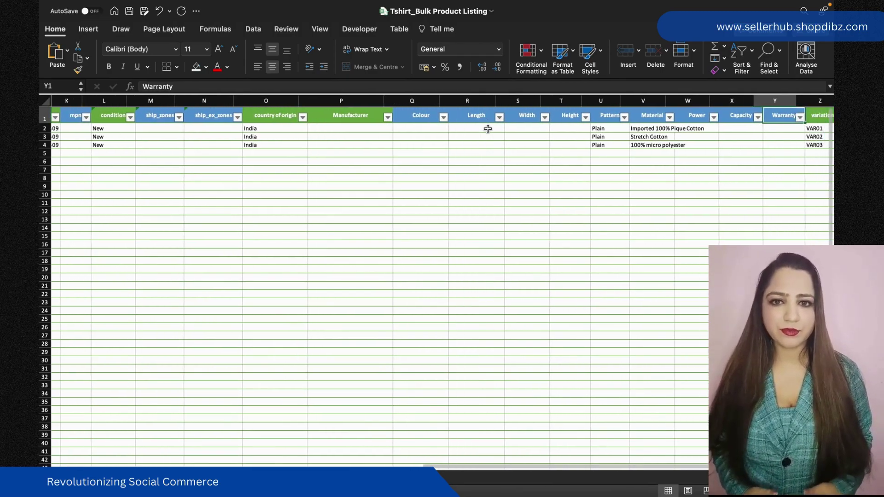
pyautogui.press('Right')
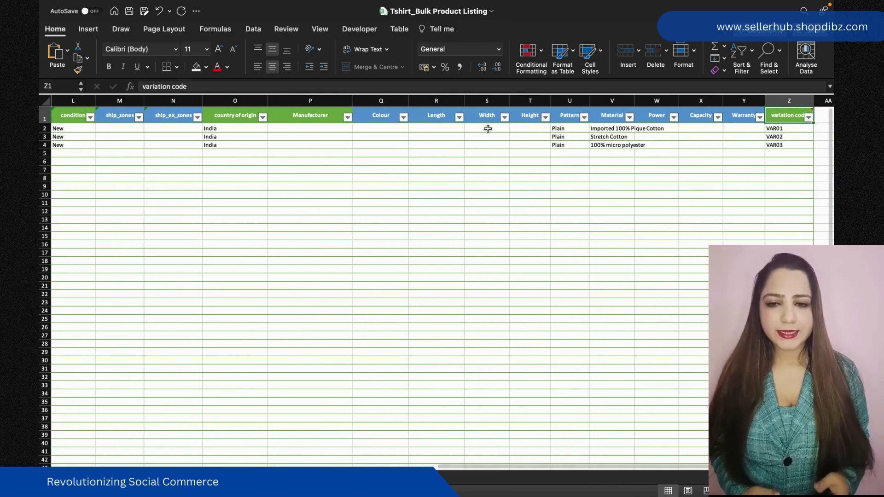
# Examine the variation code header and the product codes beneath it, ending on the first product's code.
pyautogui.press('Down')
pyautogui.press('Down')
pyautogui.press('Down')
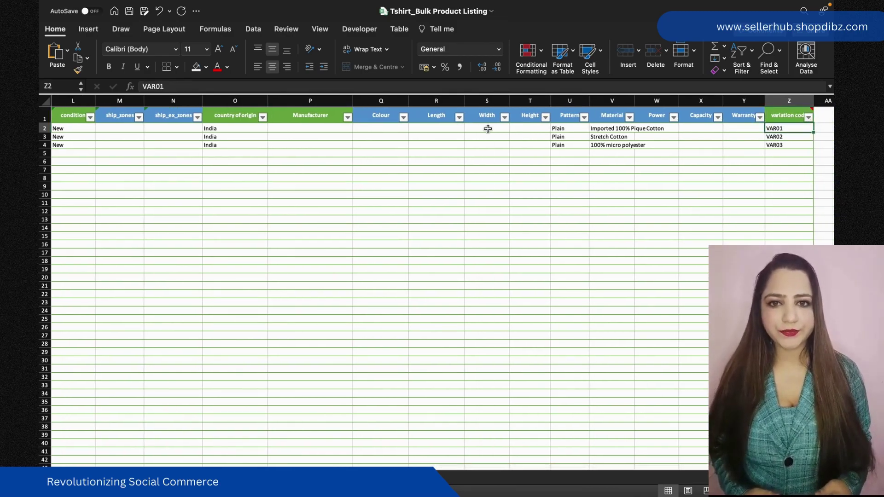
pyautogui.press('Up')
pyautogui.press('Up')
pyautogui.press('Up')
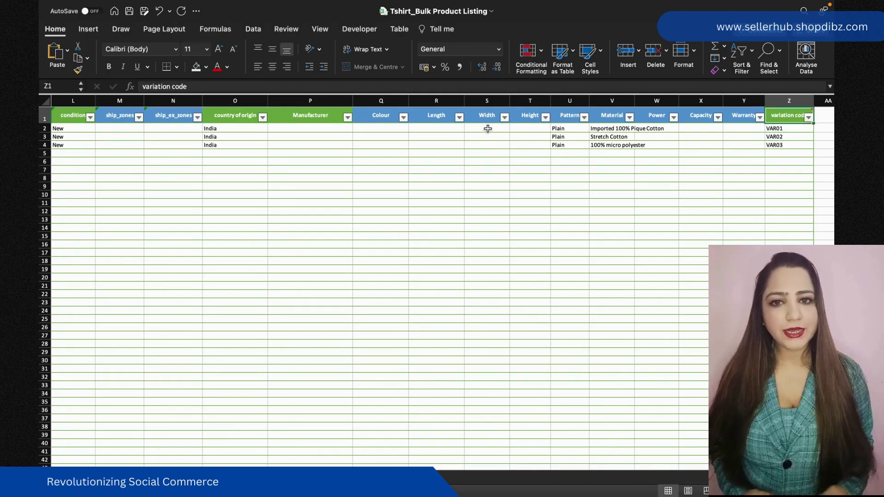
pyautogui.press('Down')
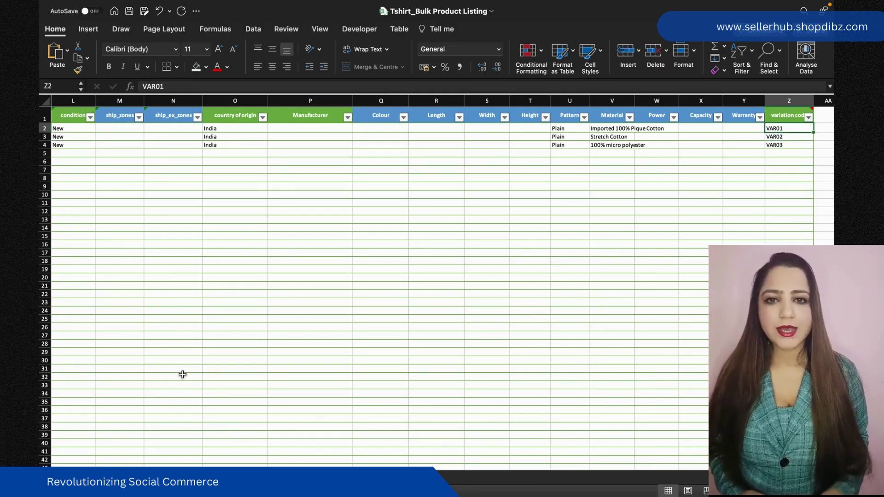
# Switch to the variations sheet and check its Variation code column and the first row's variant note.
pyautogui.click(198, 477)
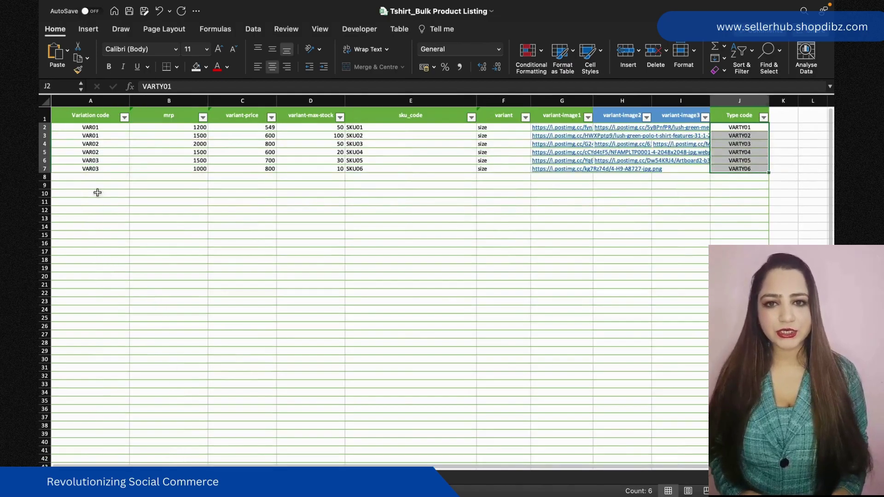
pyautogui.click(91, 129)
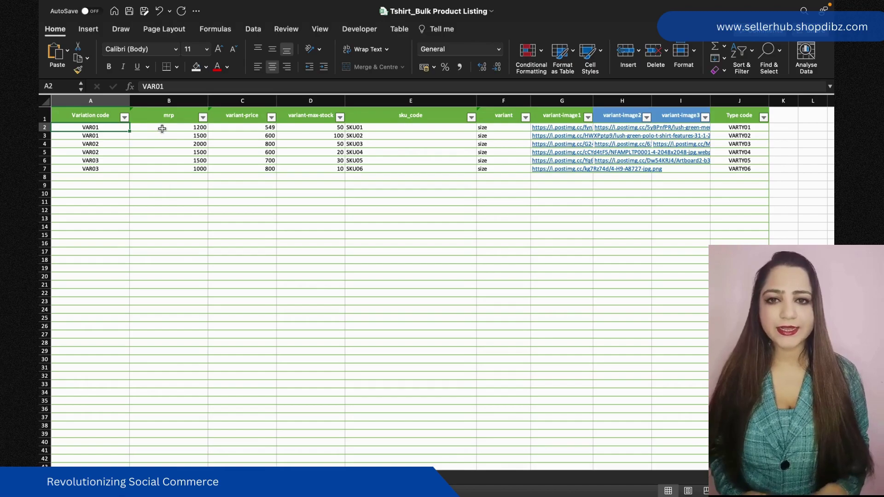
pyautogui.click(103, 120)
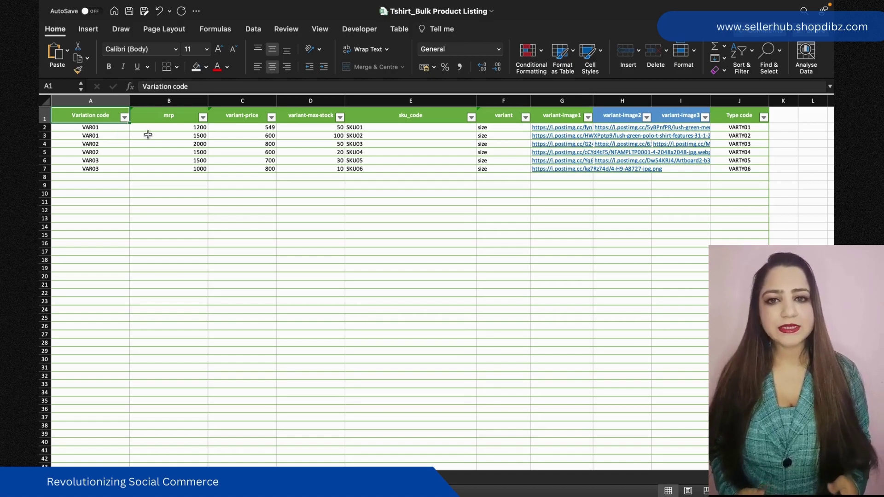
pyautogui.click(509, 128)
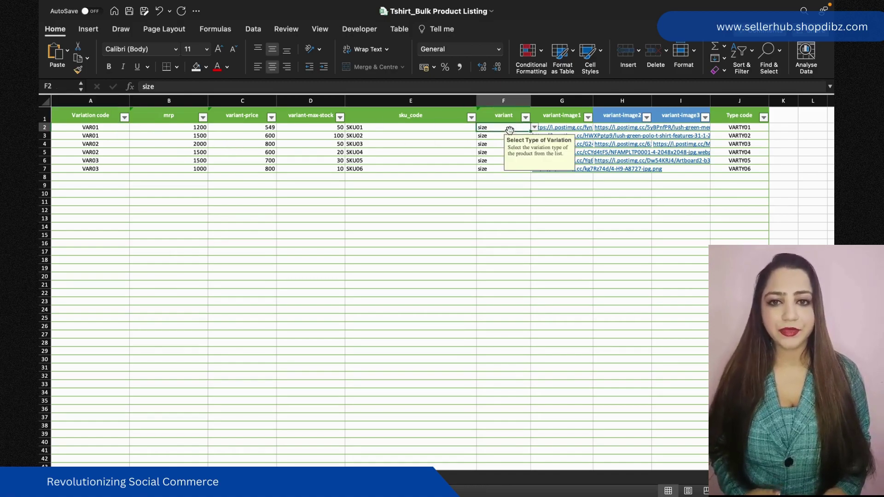
# Check the mrp header and the mrp entries of the two VAR01 rows.
pyautogui.click(169, 118)
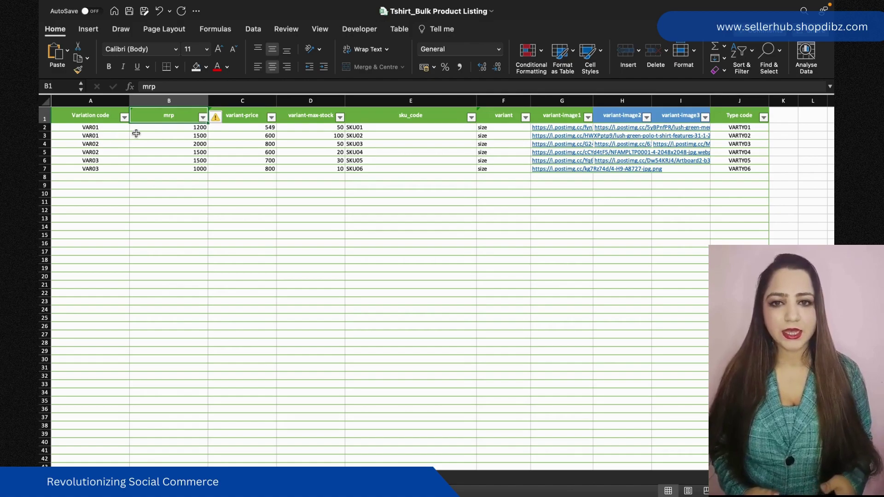
pyautogui.click(177, 127)
pyautogui.click(178, 136)
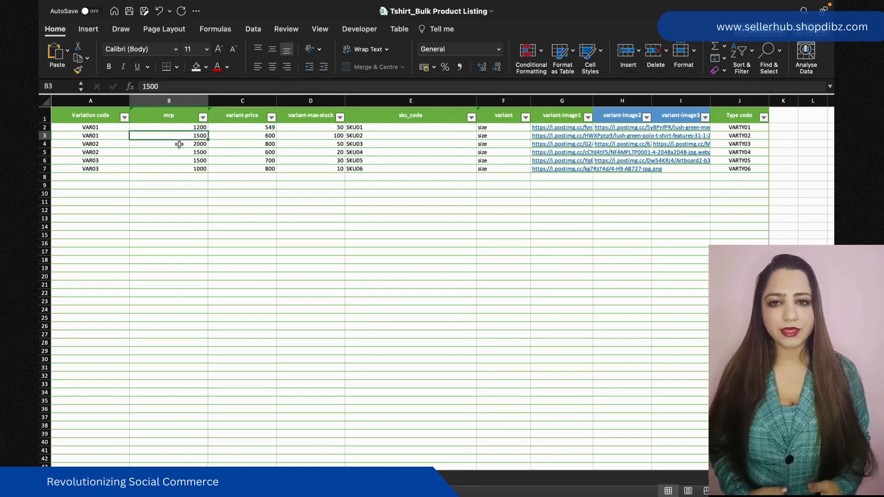
# Examine the first row's entries from variant through the variant image links, ending on the Type code header.
pyautogui.click(510, 129)
pyautogui.press('Right')
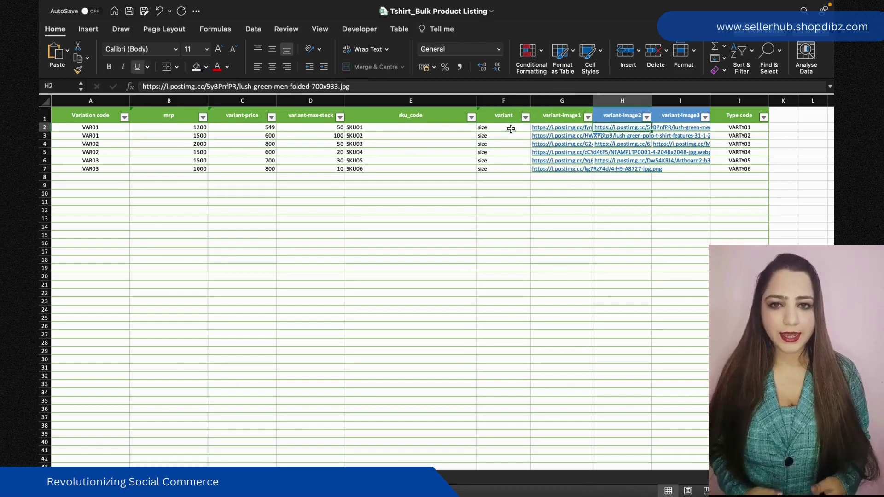
pyautogui.press('Right')
pyautogui.press('Right')
pyautogui.press('Up')
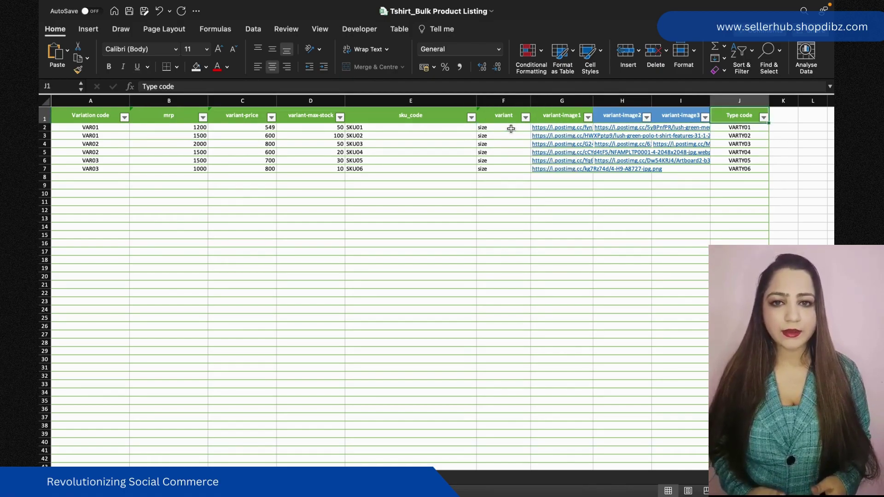
# Go through the Type code entries down to the last filled variation row.
pyautogui.press('Down')
pyautogui.press('Down')
pyautogui.press('Down')
pyautogui.press('Down')
pyautogui.press('Down')
pyautogui.press('Down')
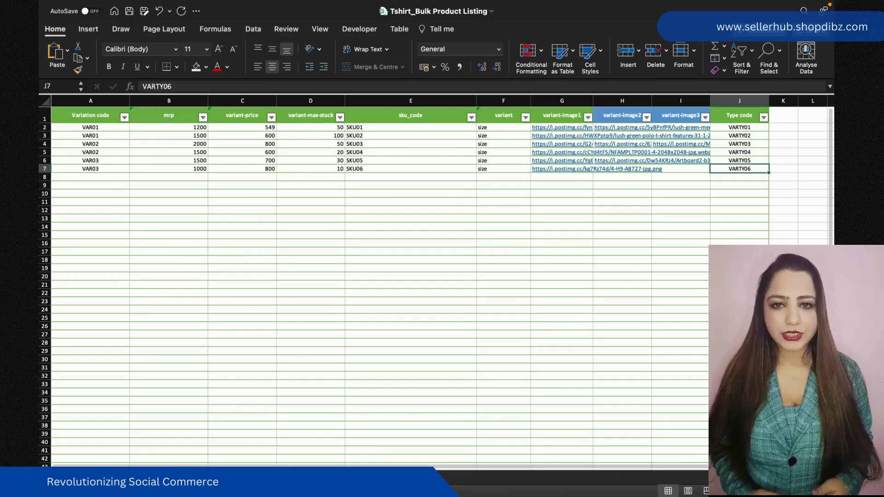
# Switch to the sheet that defines the type codes and review its Type code and name columns.
pyautogui.click(225, 477)
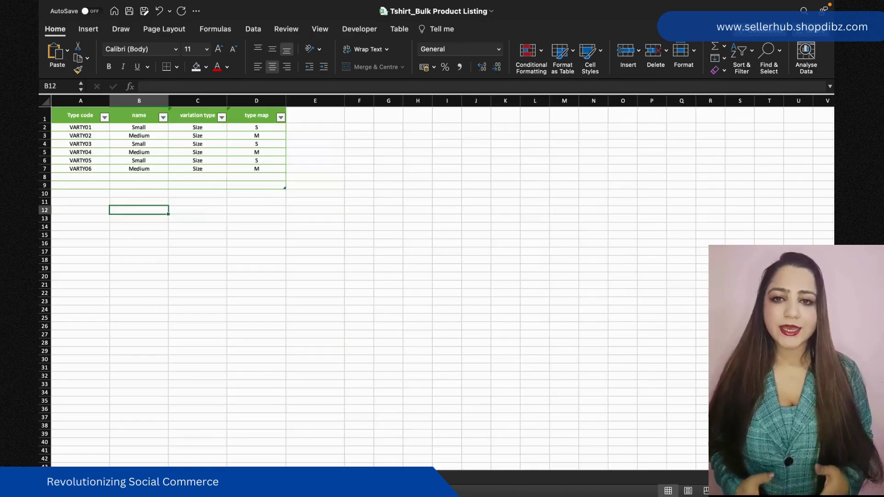
pyautogui.click(84, 129)
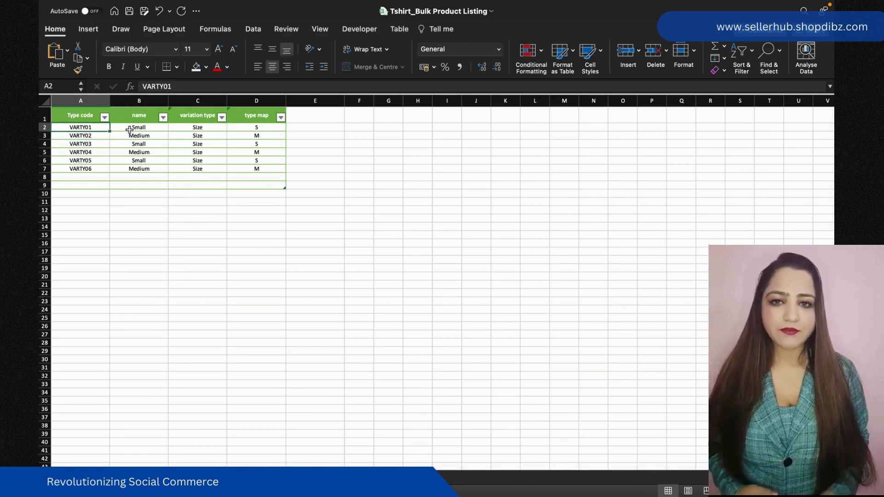
pyautogui.click(85, 120)
pyautogui.click(217, 127)
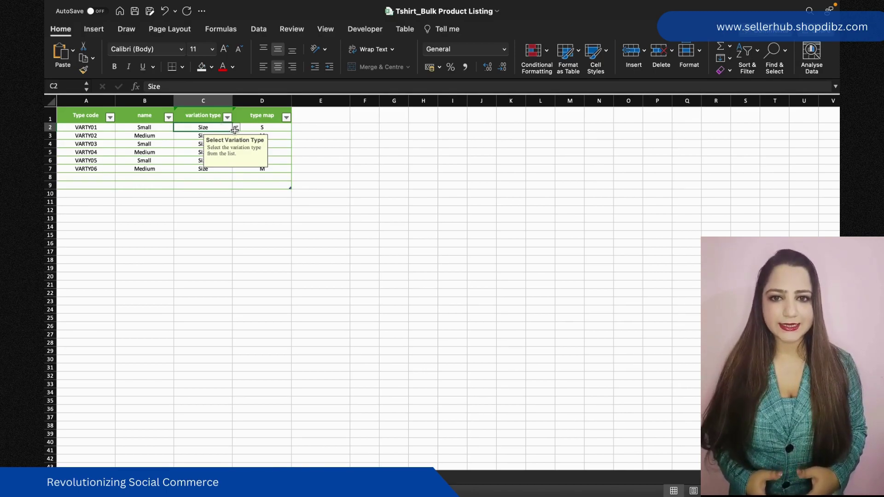
pyautogui.click(166, 129)
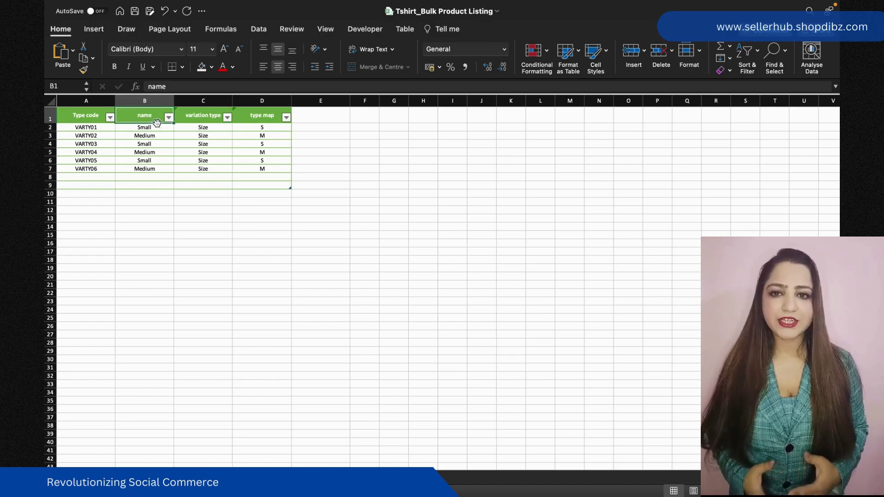
# View the variation type choices for VARTY01 and keep Size selected.
pyautogui.click(201, 127)
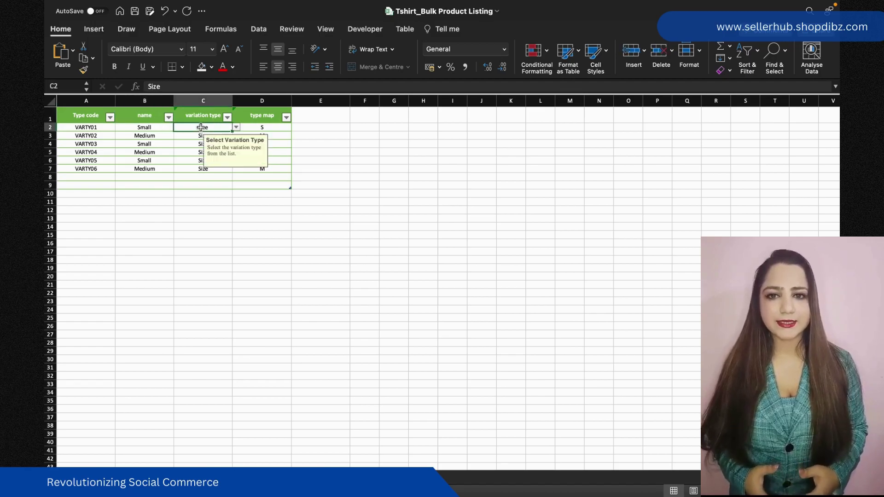
pyautogui.click(236, 128)
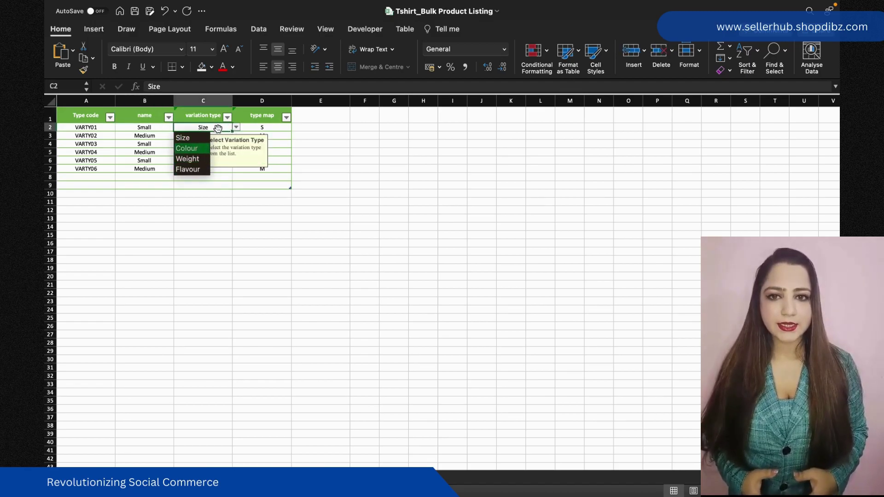
pyautogui.click(183, 137)
# Read the type map note for VARTY01 and look through the available size choices.
pyautogui.click(256, 129)
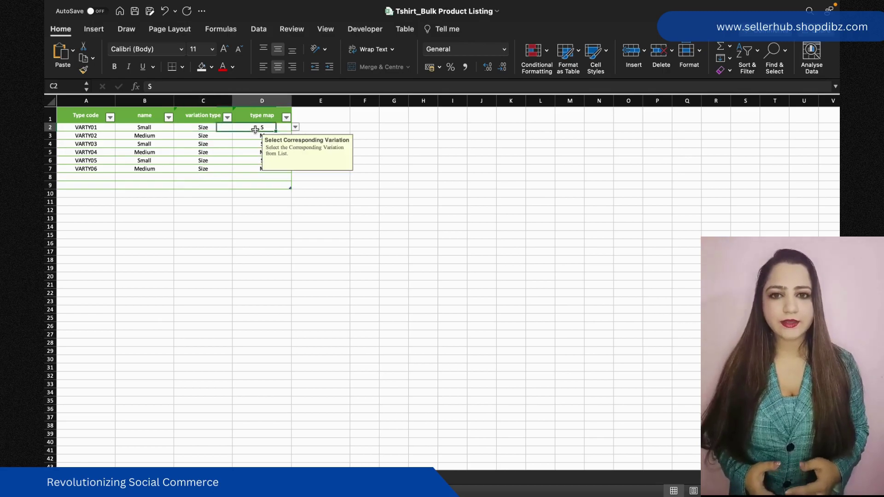
pyautogui.click(295, 127)
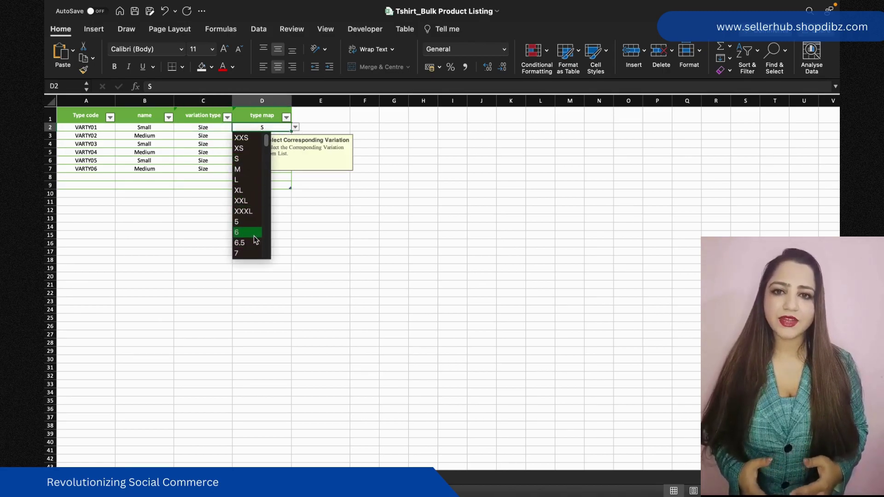
pyautogui.scroll(-3, 251, 198)
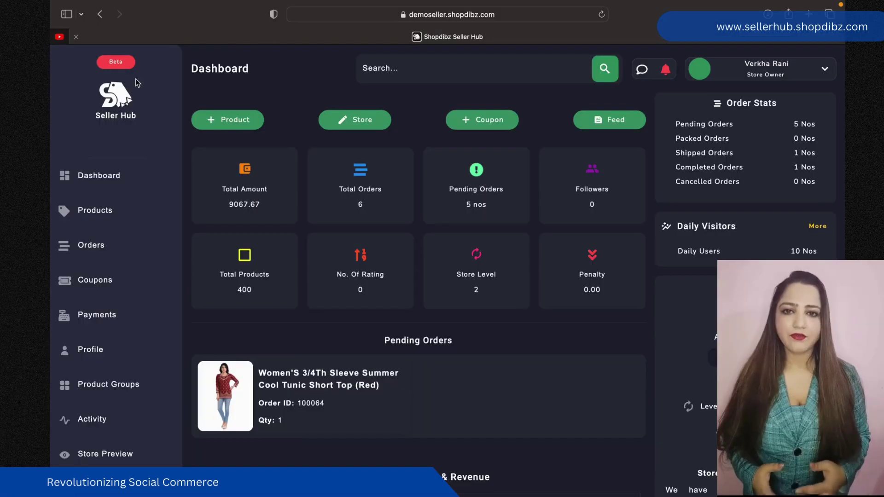
# Start creating a product with variation and set its category to Men, Clothing, T-shirt.
pyautogui.click(232, 120)
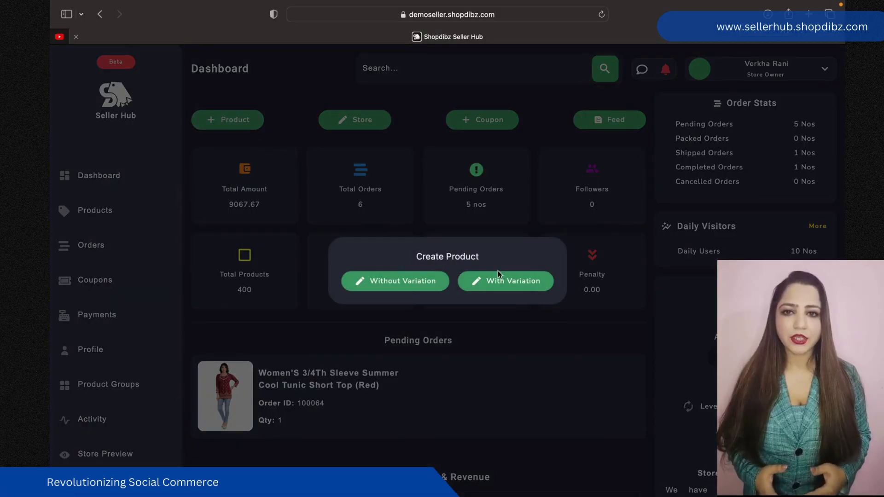
pyautogui.click(504, 285)
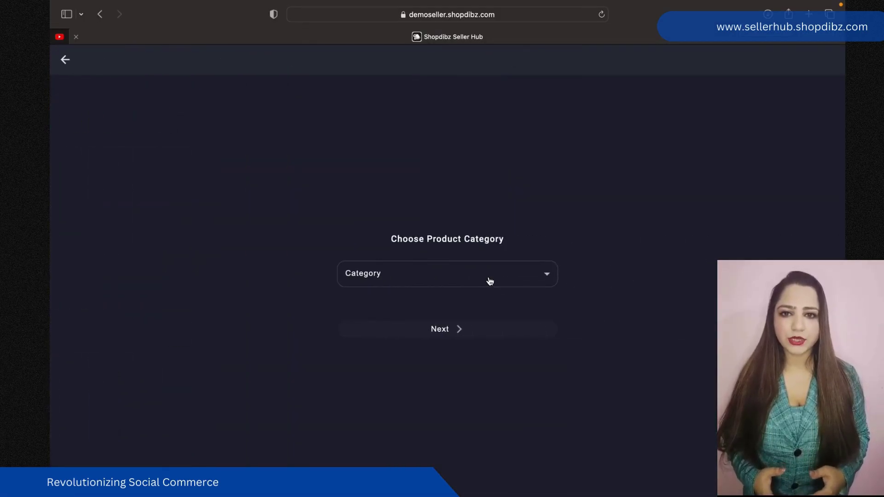
pyautogui.click(509, 277)
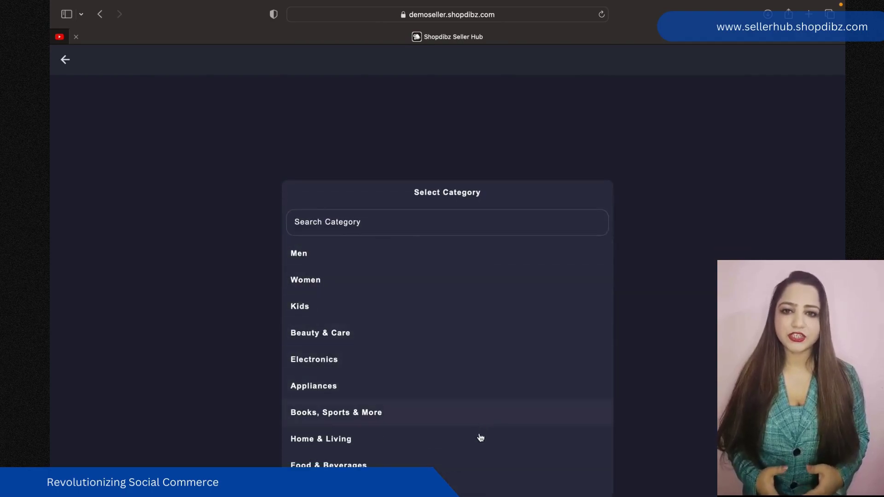
pyautogui.click(464, 257)
pyautogui.click(467, 294)
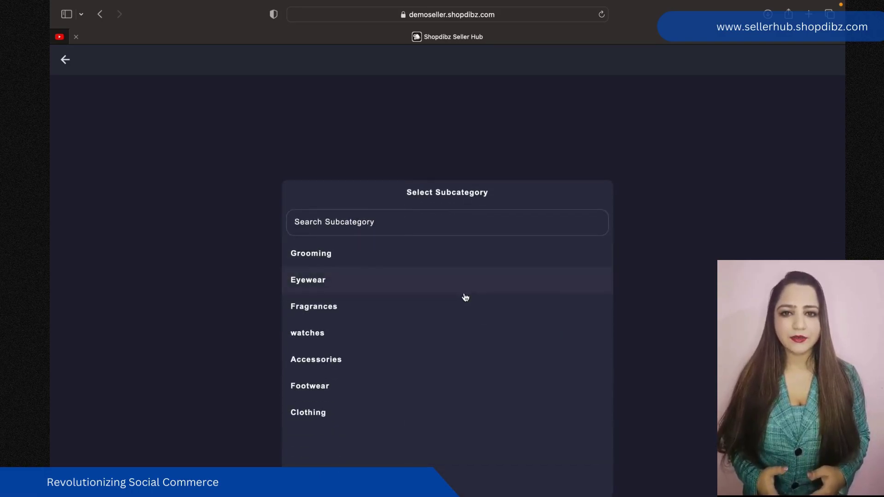
pyautogui.click(448, 412)
pyautogui.click(458, 328)
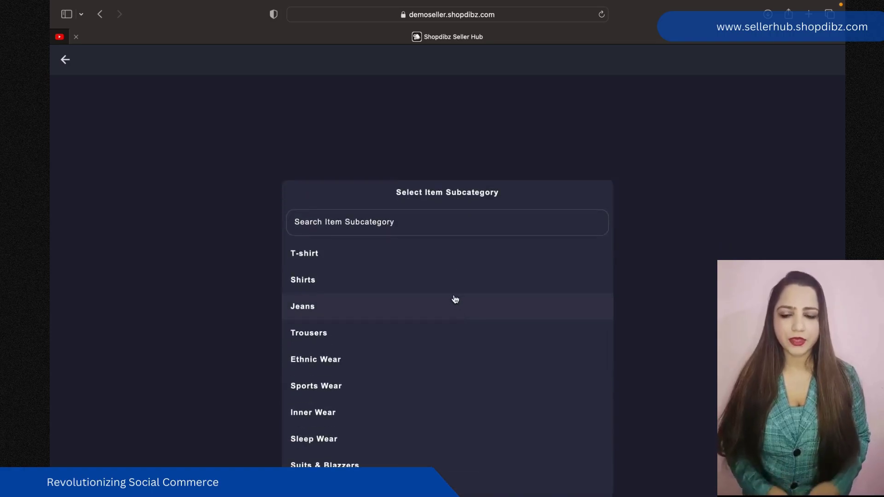
pyautogui.click(452, 259)
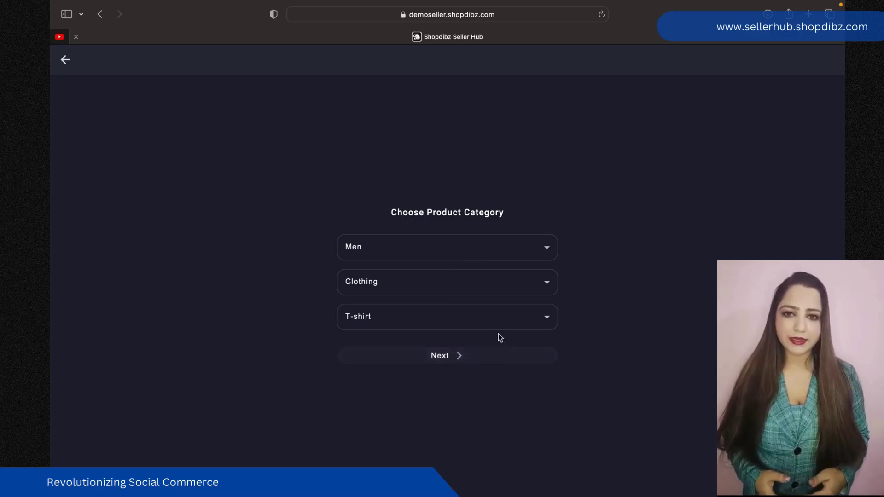
# Choose bulk creation for the selected category, upload Tshirt_Bulk Product Listing.xlsm and submit it.
pyautogui.click(464, 356)
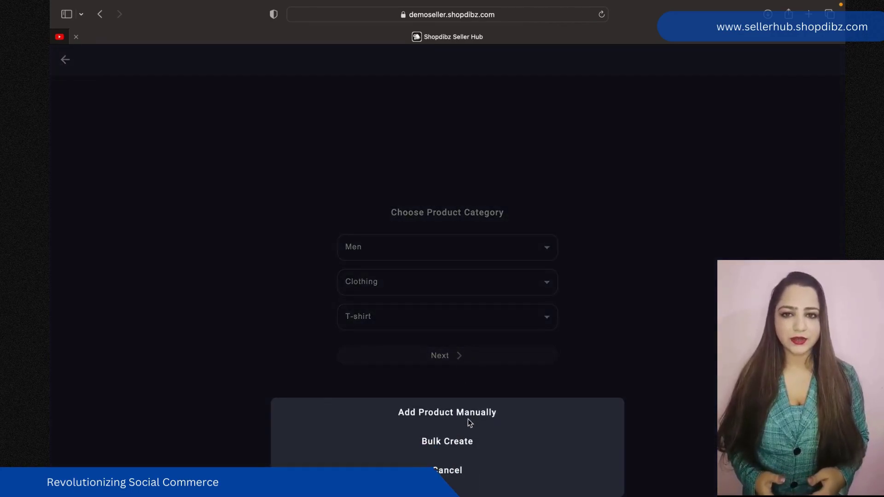
pyautogui.click(463, 443)
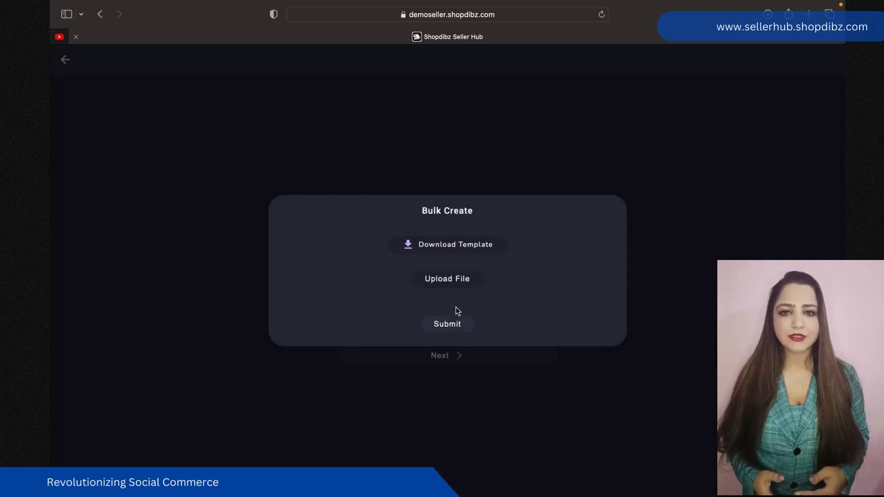
pyautogui.click(458, 288)
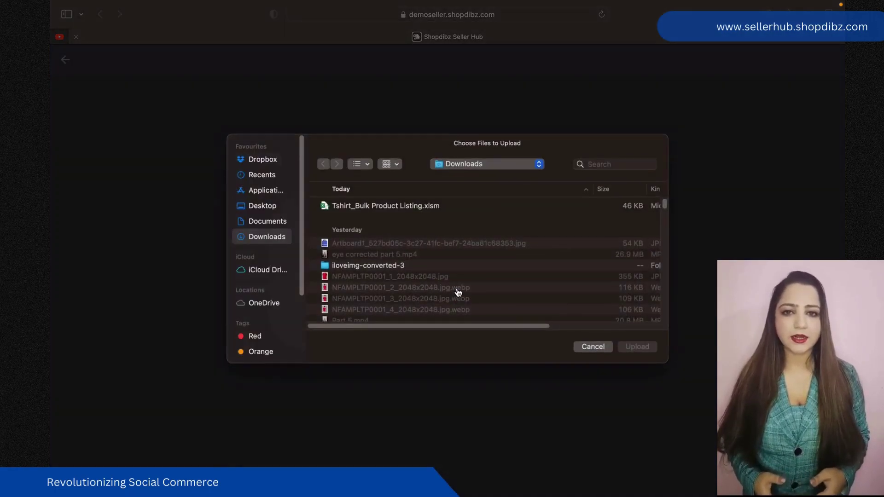
pyautogui.doubleClick(418, 210)
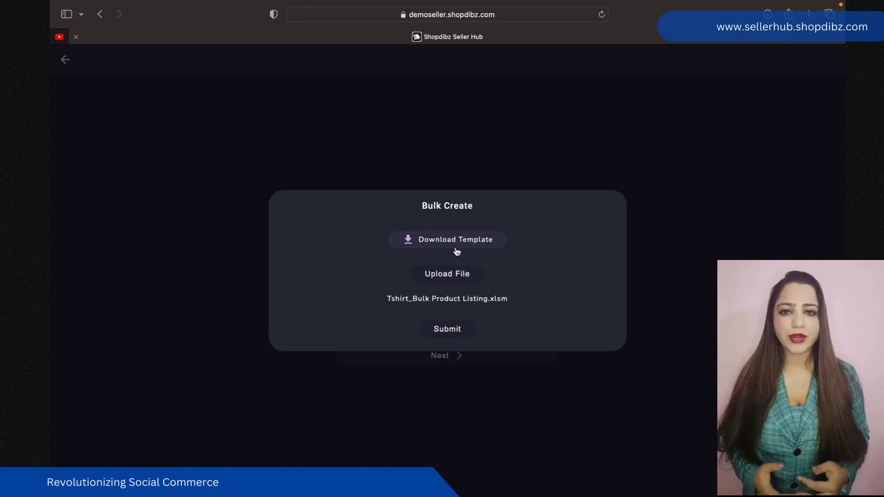
pyautogui.click(445, 329)
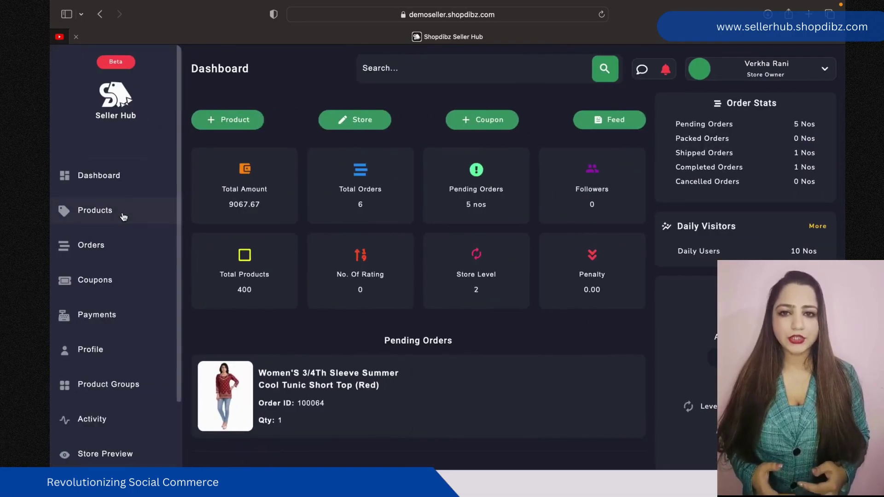
# Open the store's product list and check the pending and active products for the bulk-uploaded T-shirts.
pyautogui.click(122, 217)
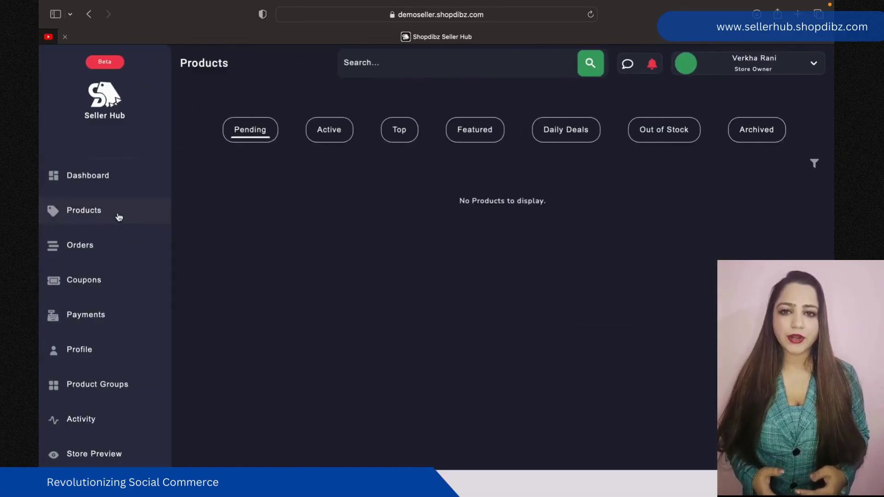
pyautogui.click(326, 137)
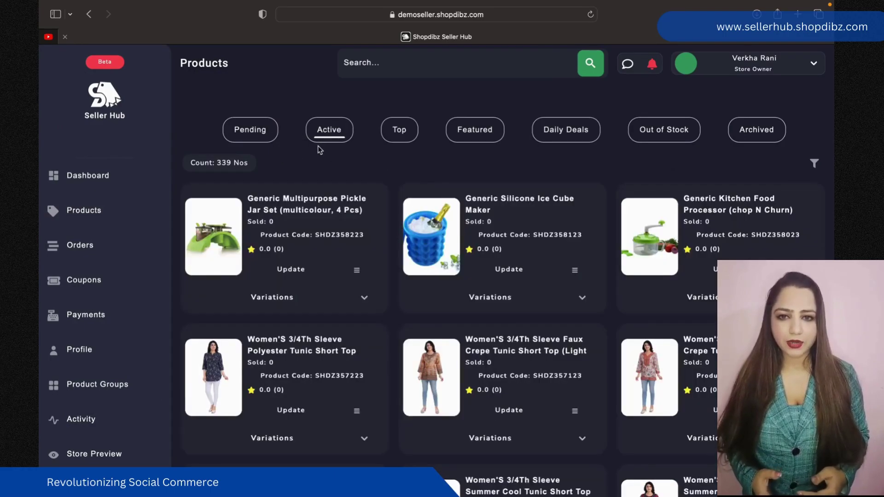
pyautogui.click(266, 138)
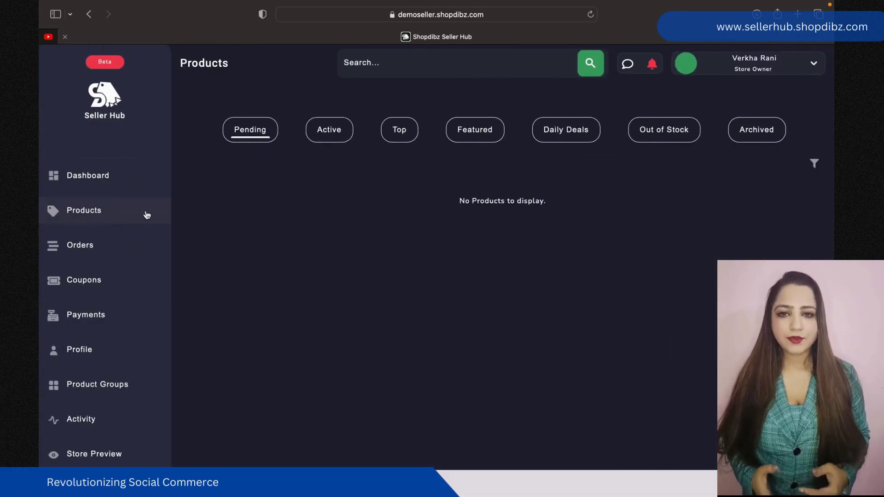
pyautogui.click(327, 140)
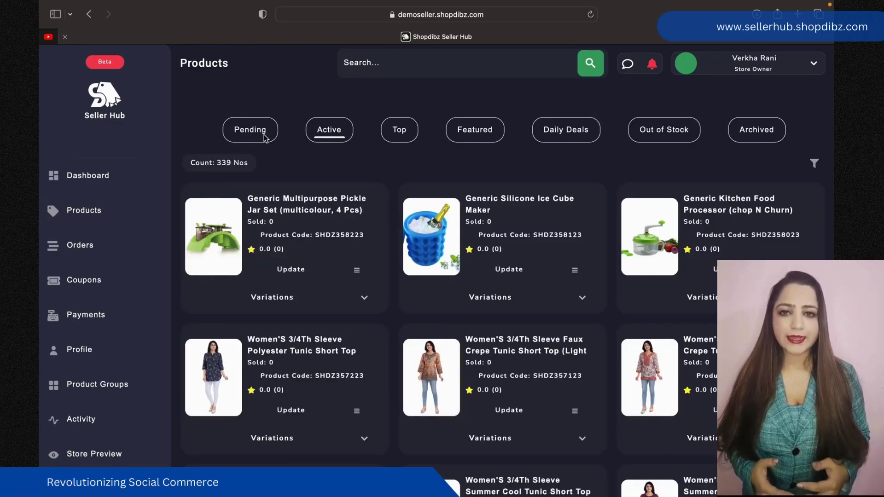
pyautogui.click(266, 138)
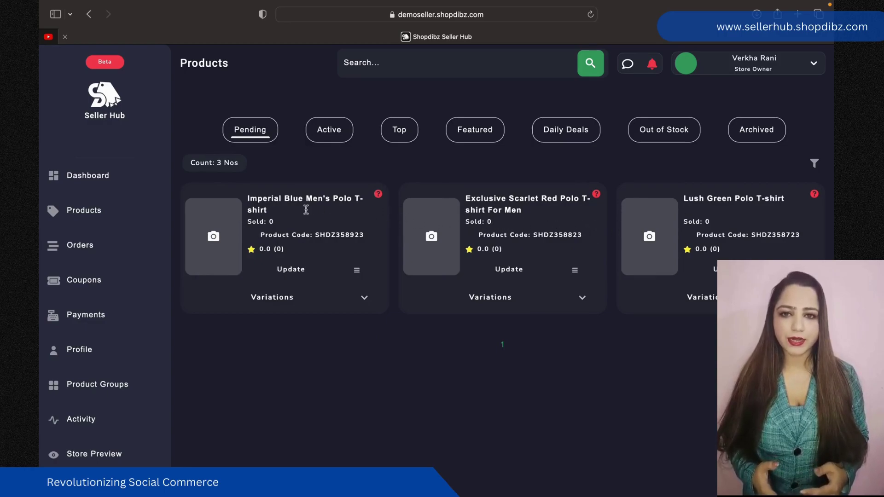
pyautogui.click(329, 133)
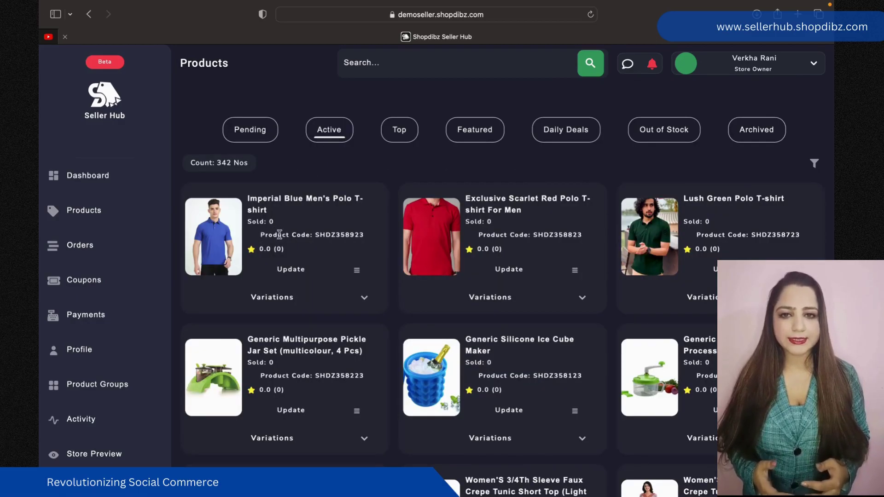